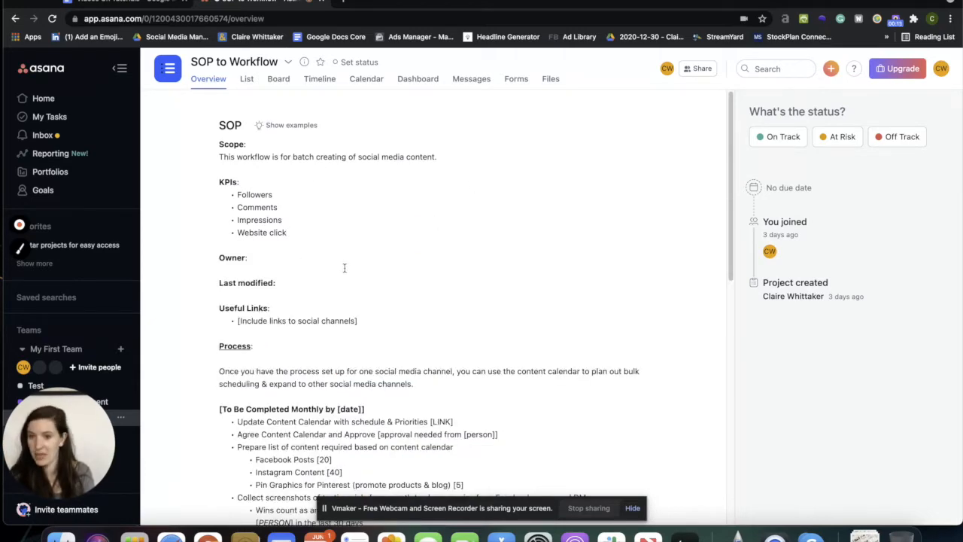
- Review the SOP's monthly process, from updating the content calendar through approvals and content preparation to the scheduled preview
scroll(380, 384, down, 3)
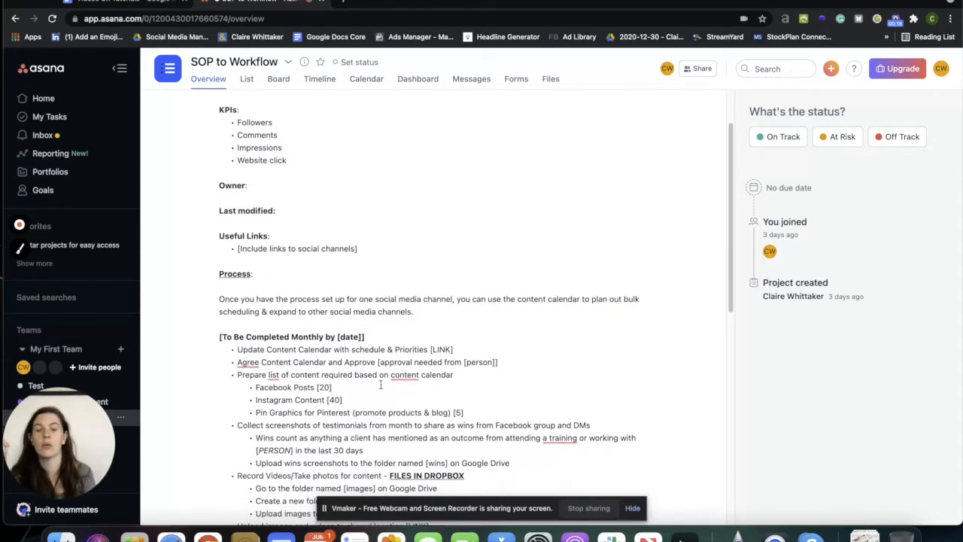
scroll(434, 427, down, 8)
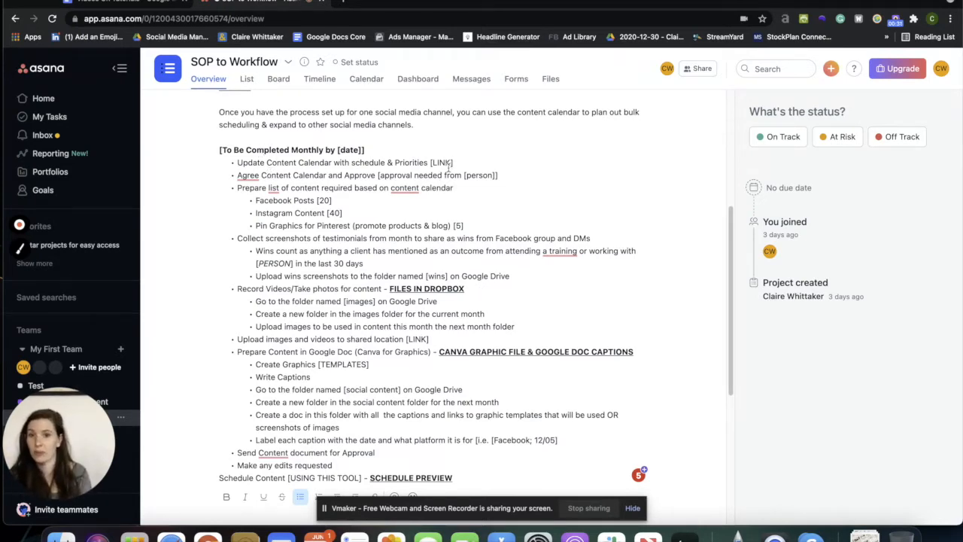
drag(471, 164, 239, 165)
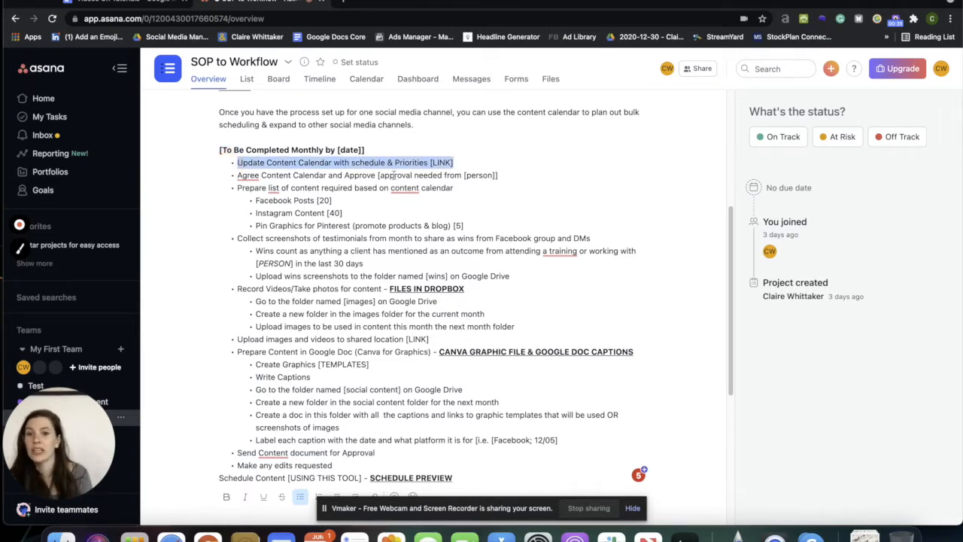
drag(521, 177, 224, 178)
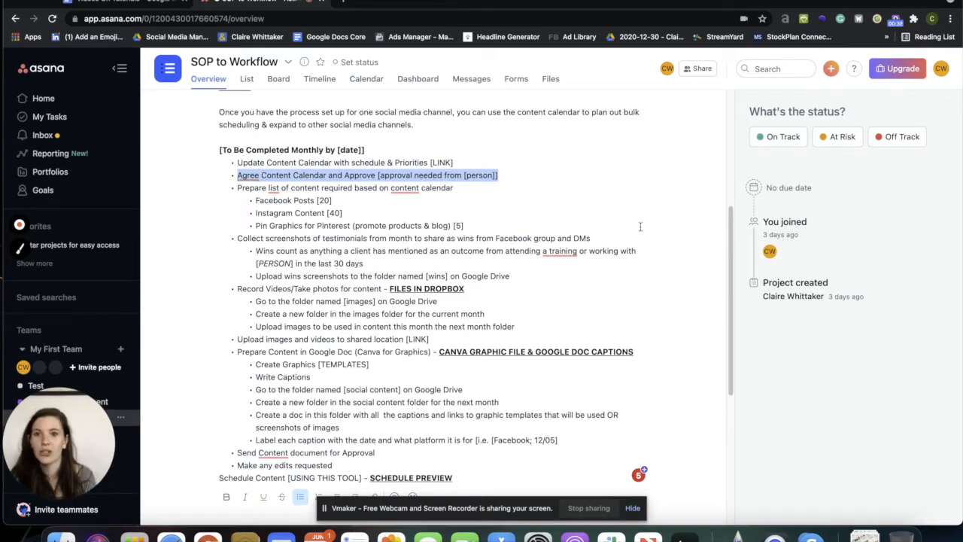
drag(237, 289, 313, 289)
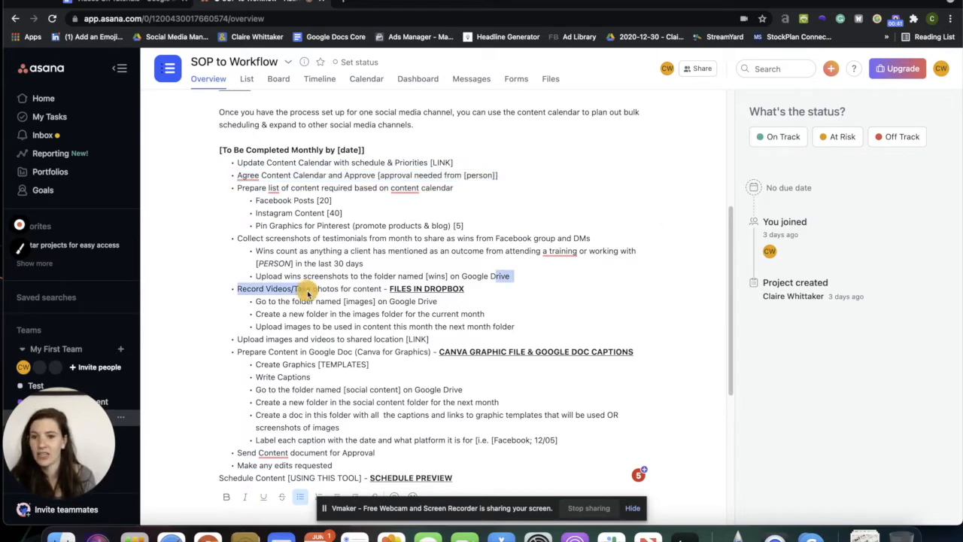
drag(465, 289, 222, 292)
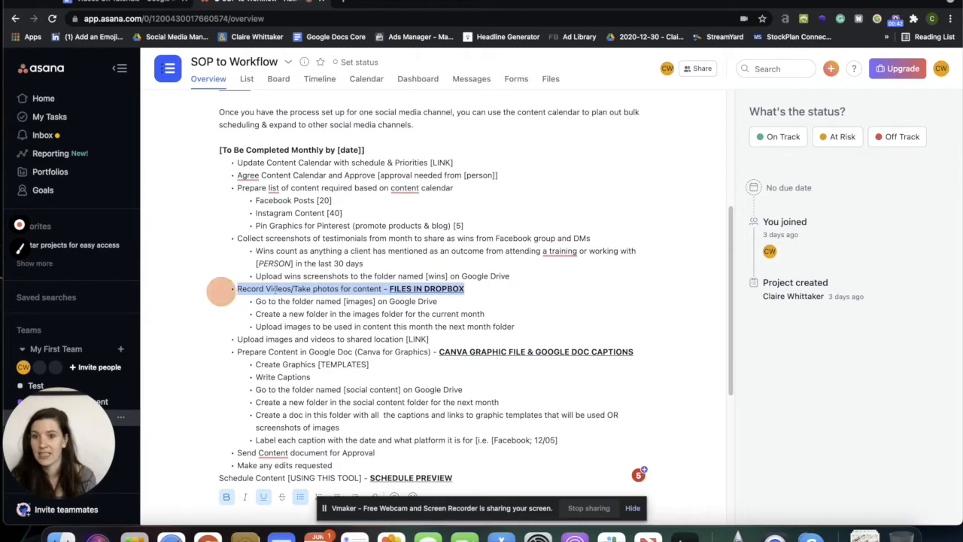
drag(641, 352, 222, 354)
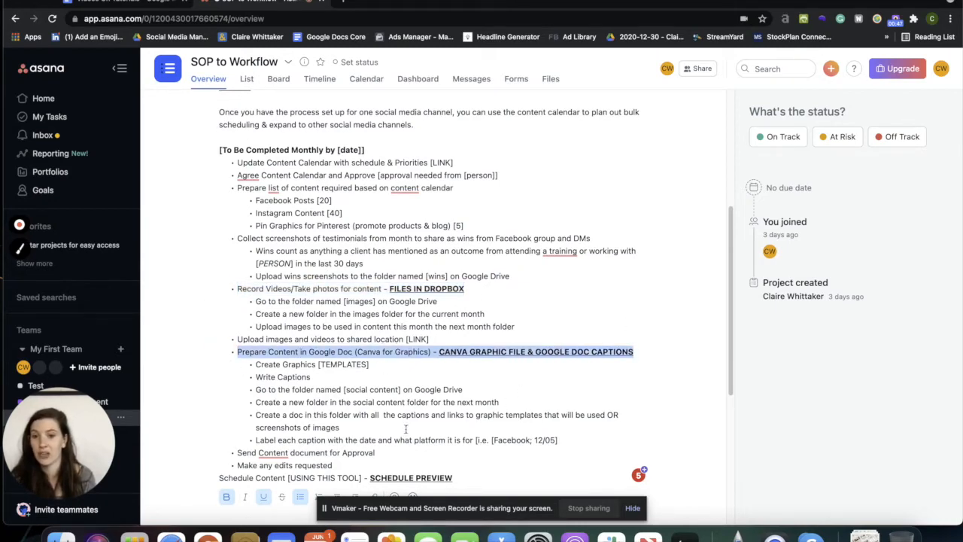
scroll(405, 431, down, 2)
click(468, 402)
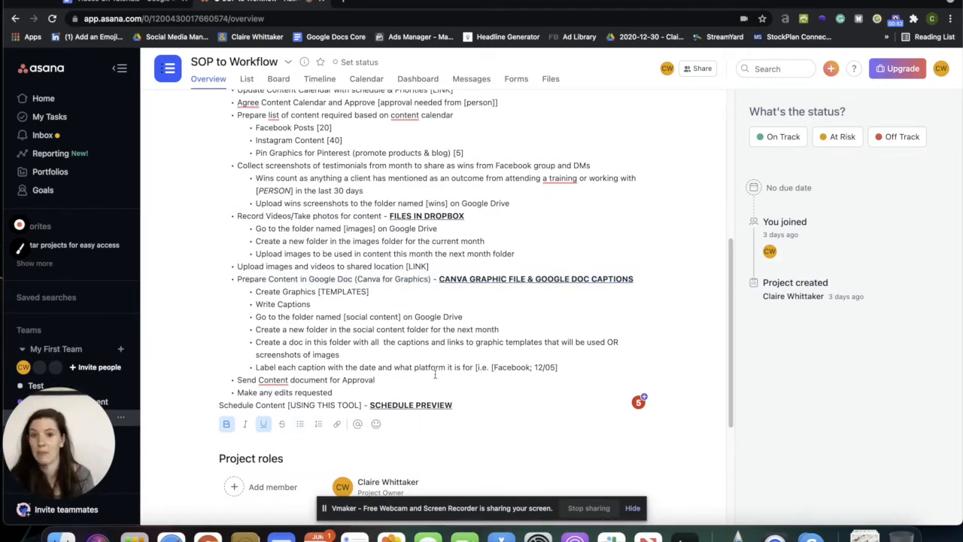
click(420, 216)
click(534, 278)
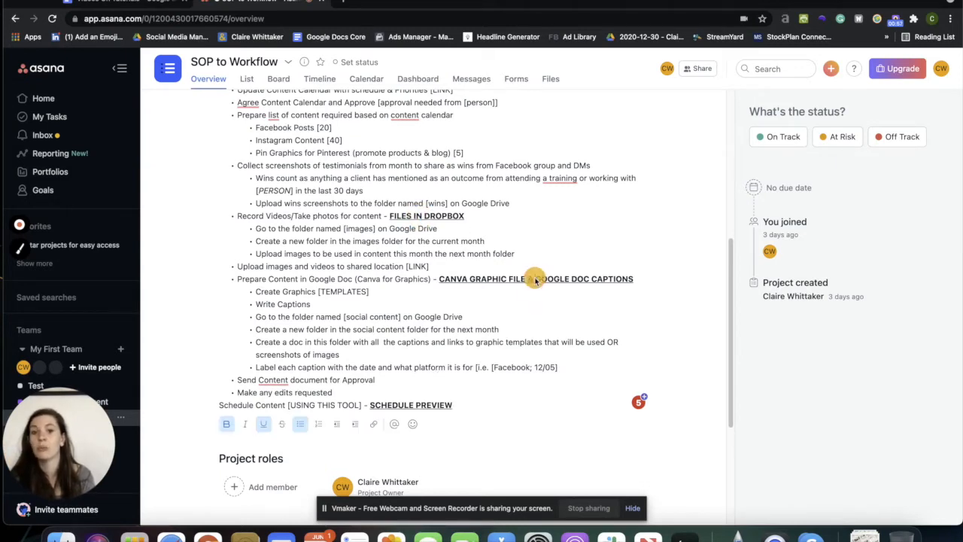
click(450, 401)
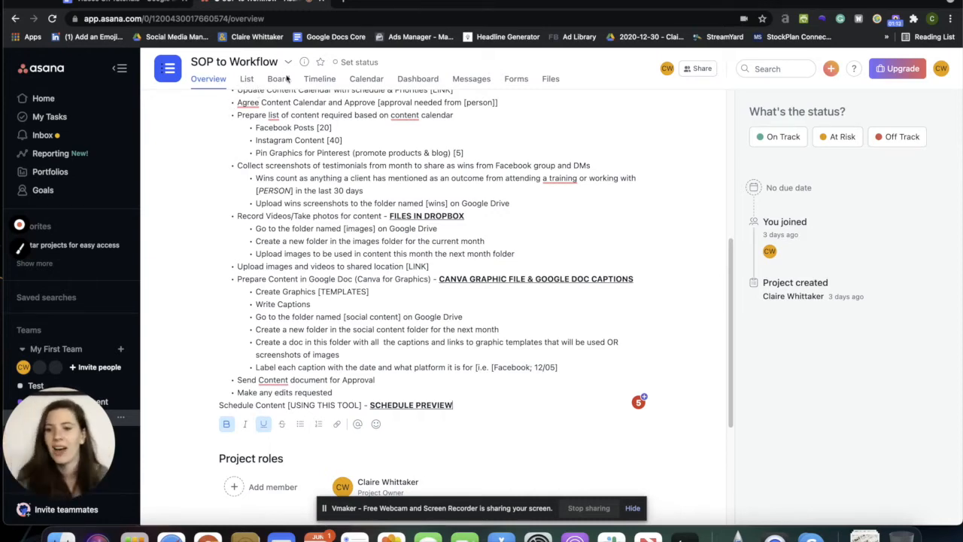
- Show the project as a list and collapse the Images & Graphics In Progress and Planned Content sections
click(246, 80)
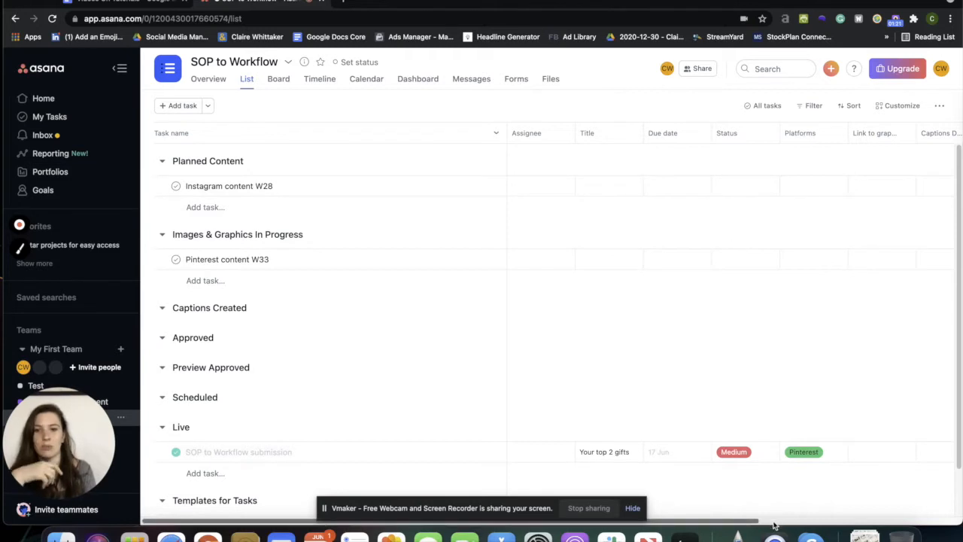
click(162, 239)
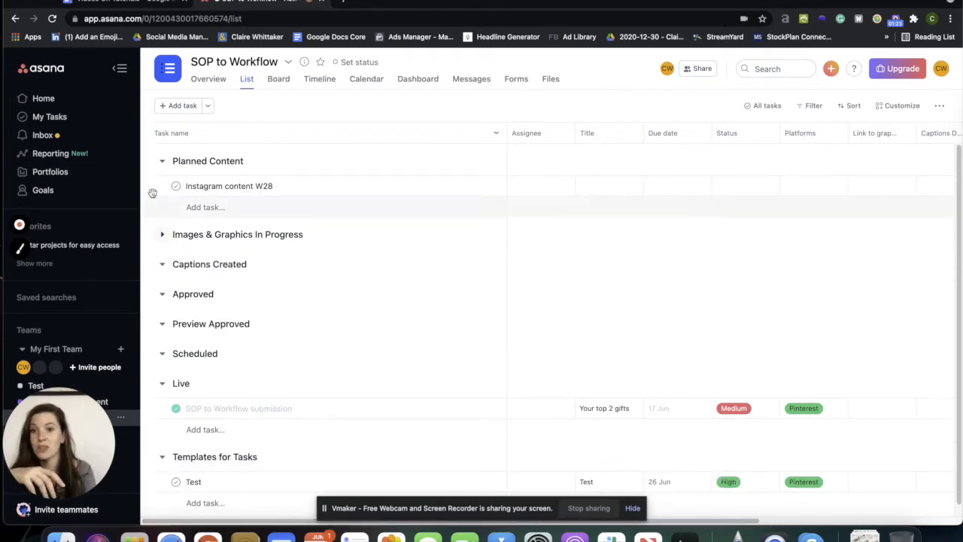
click(158, 164)
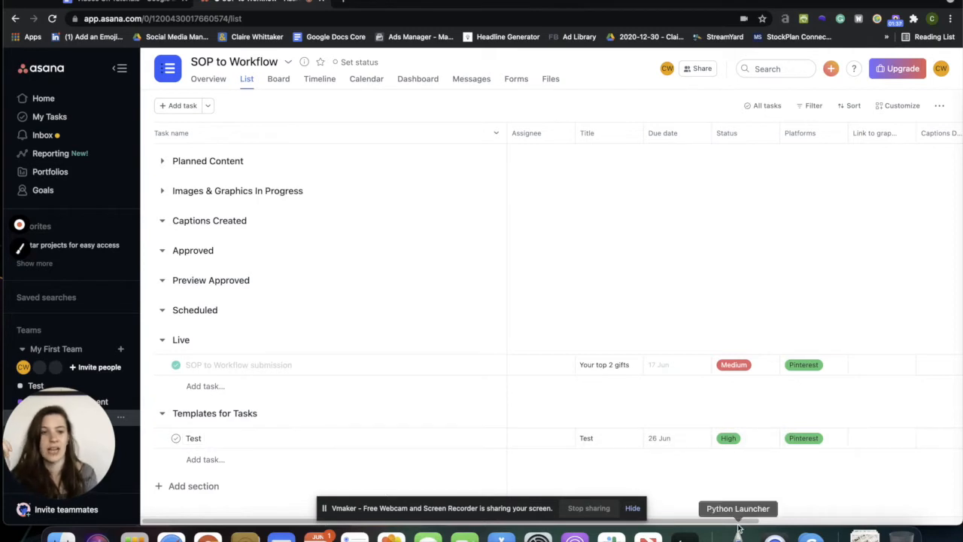
- Sort the project's task list by the Platforms field
drag(740, 521, 950, 520)
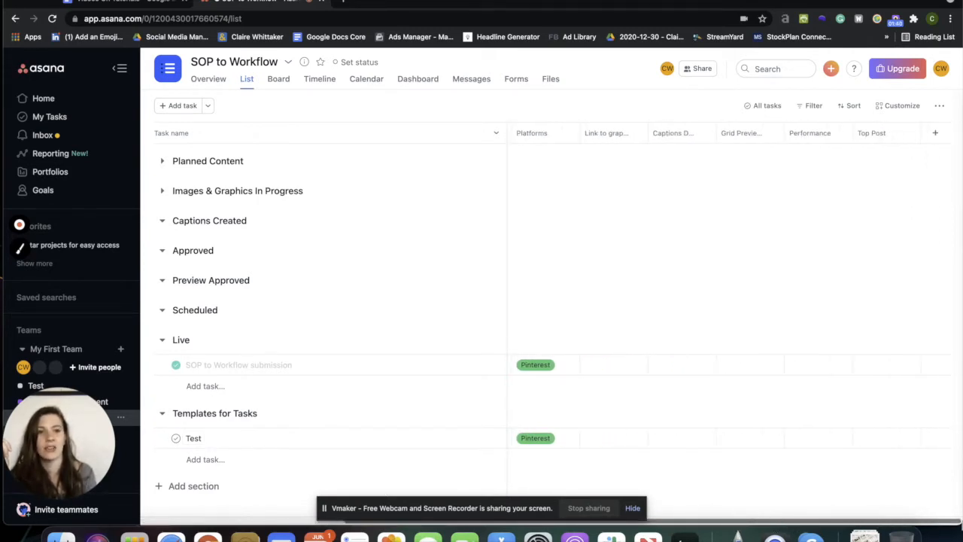
click(542, 133)
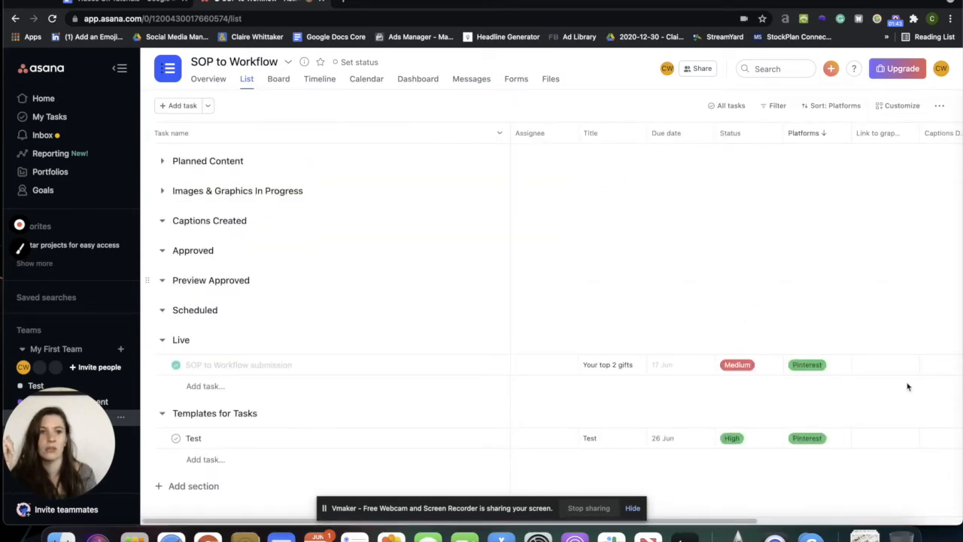
click(829, 161)
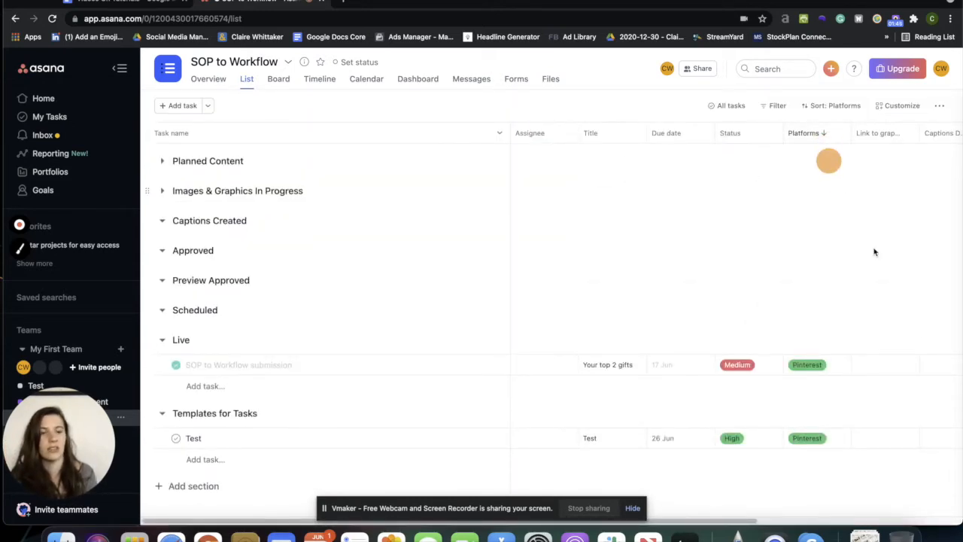
- Expand the Planned Content section and sort the task list by Captions Document Link
drag(752, 520, 912, 510)
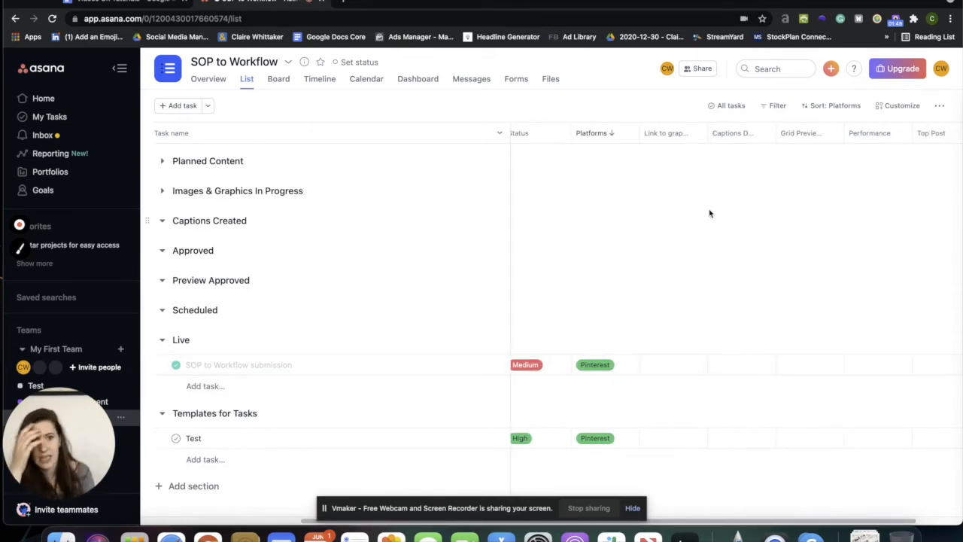
click(748, 165)
click(160, 162)
click(764, 188)
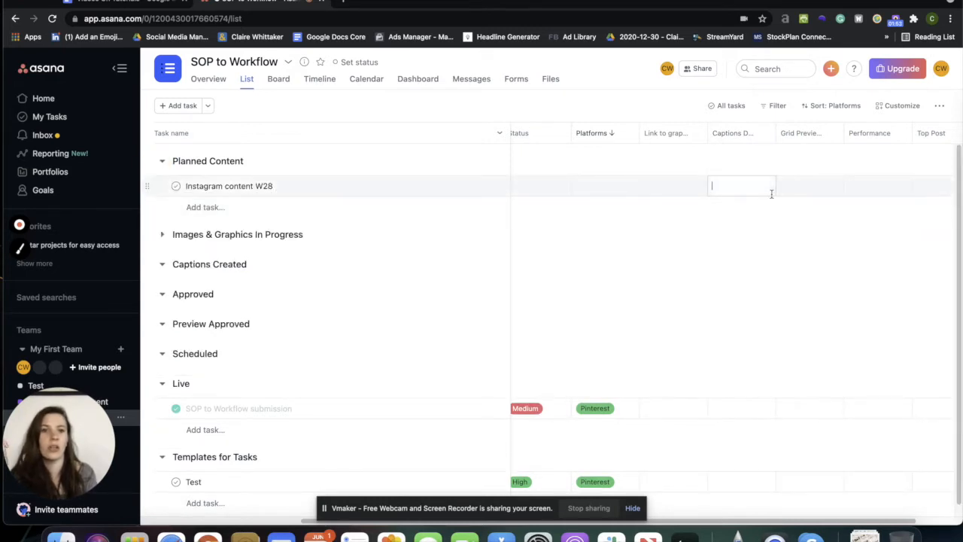
click(736, 133)
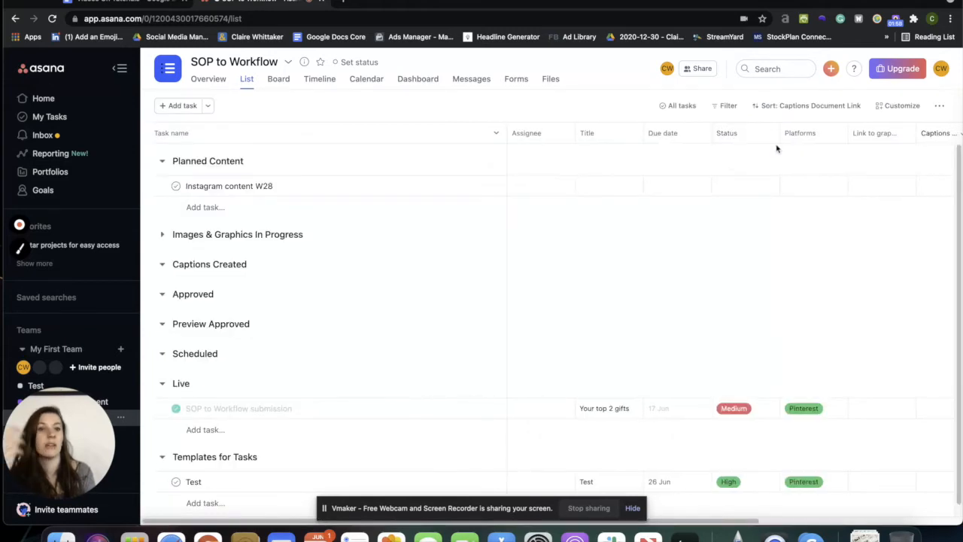
drag(755, 520, 957, 520)
click(682, 187)
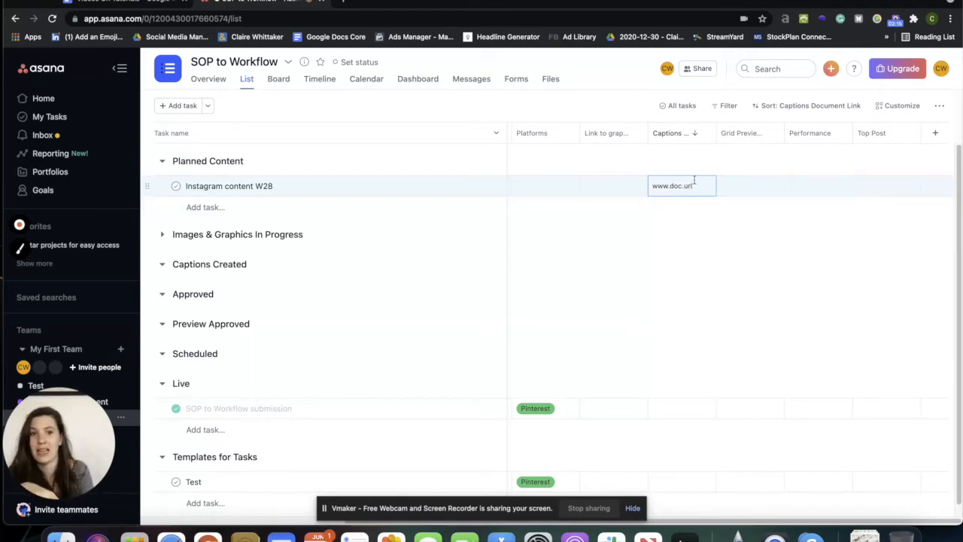
click(762, 190)
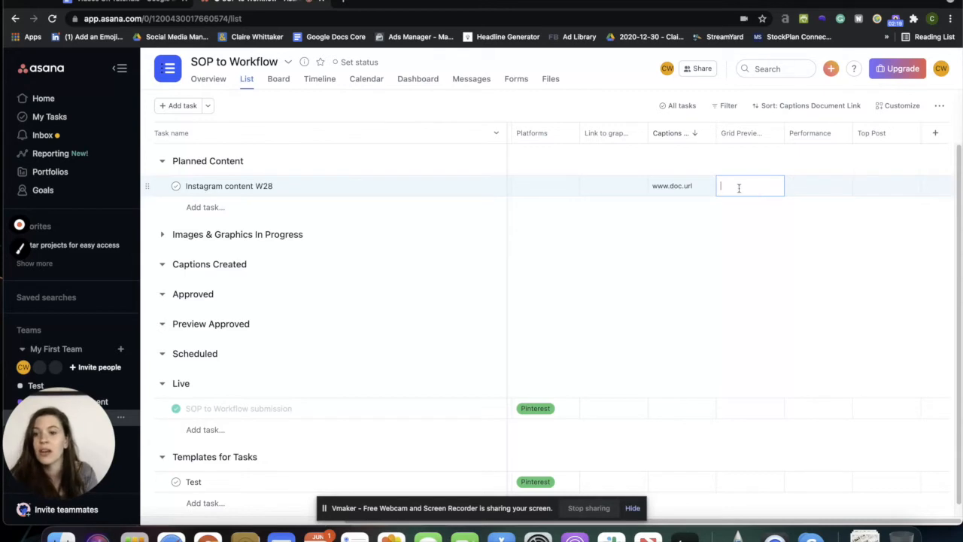
click(606, 188)
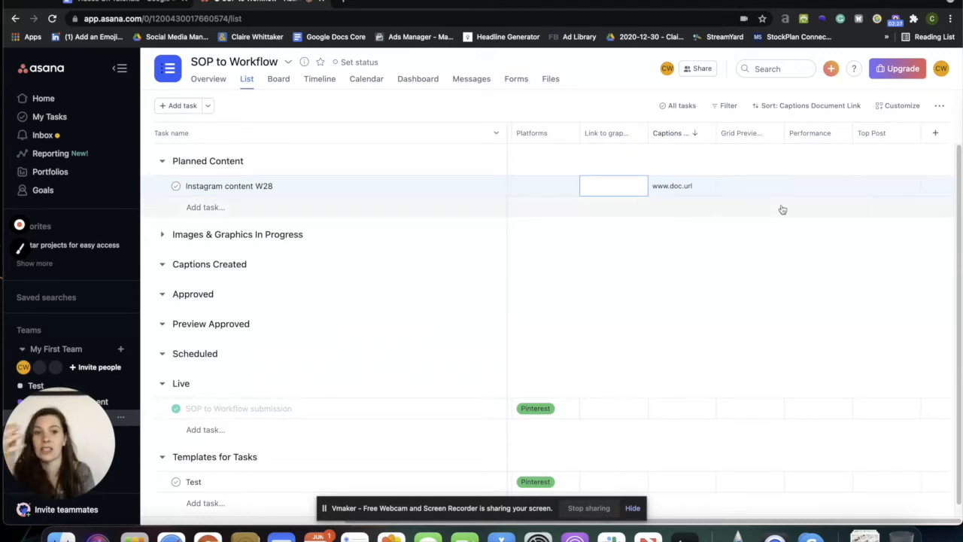
drag(802, 521, 628, 514)
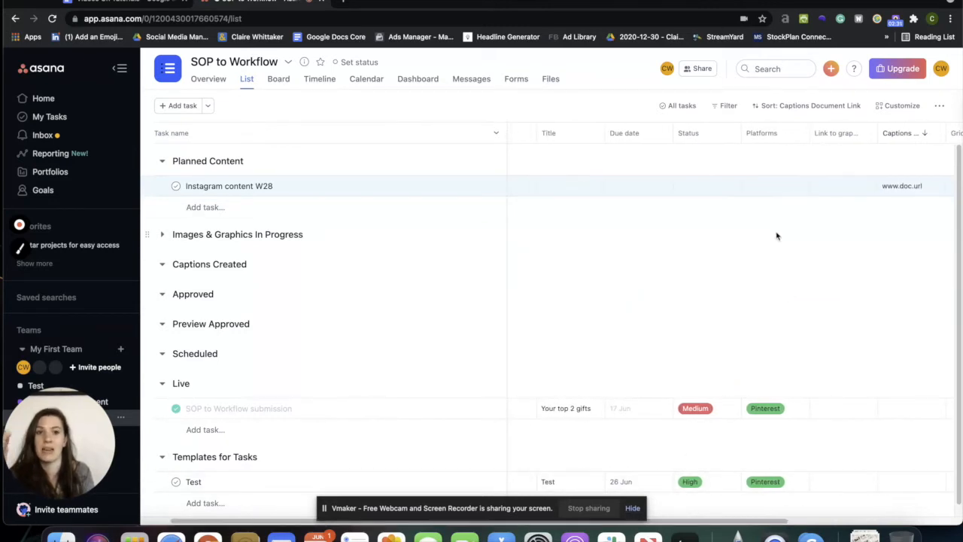
- Show the project as a board and move the Pinterest content W33 task to Captions Created
click(280, 90)
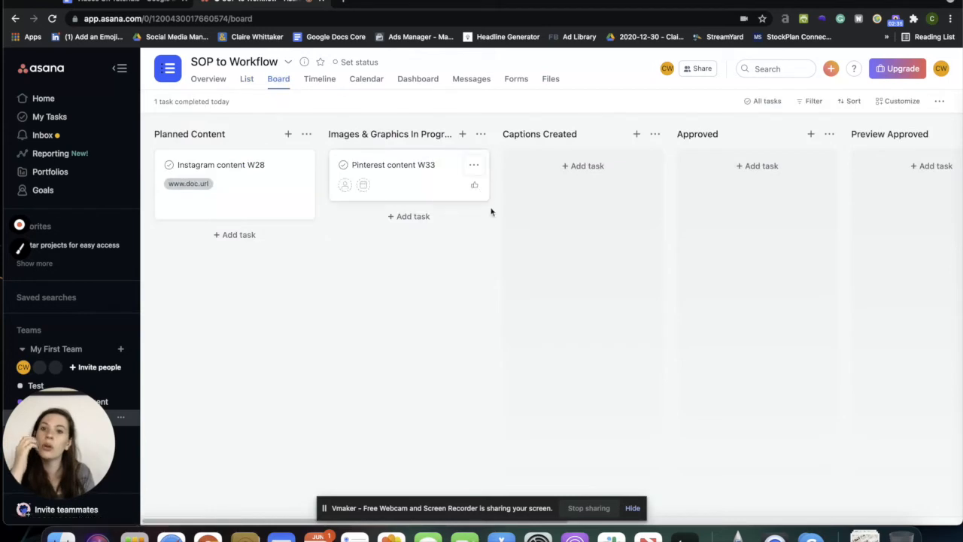
drag(410, 181, 565, 160)
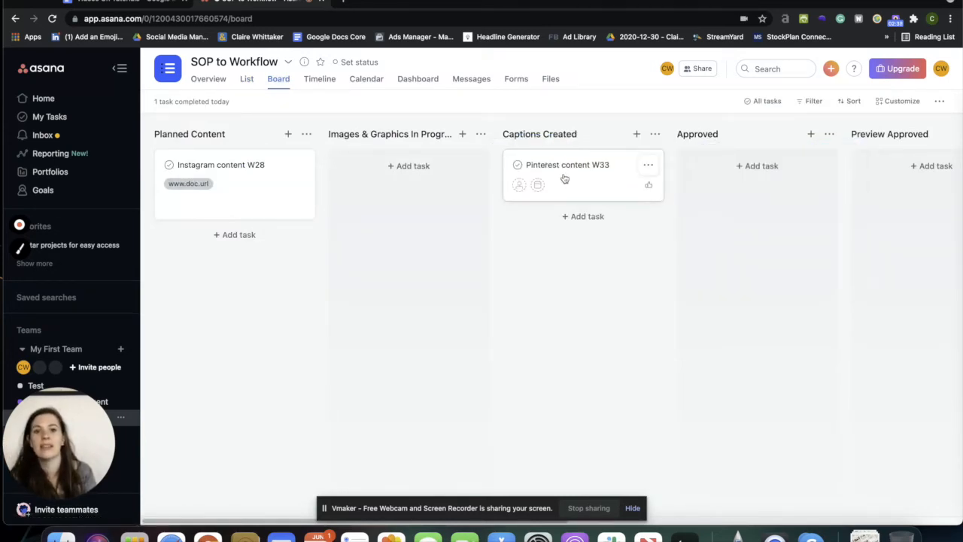
drag(592, 193, 615, 183)
- Try marking Pinterest content W33 complete and moving it to Approved, and reverse both changes
click(517, 165)
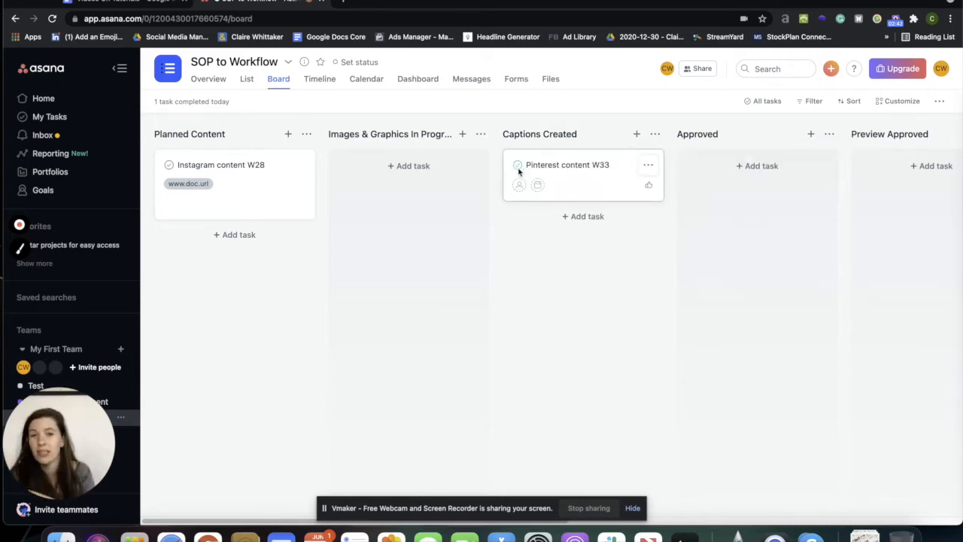
drag(572, 171, 737, 163)
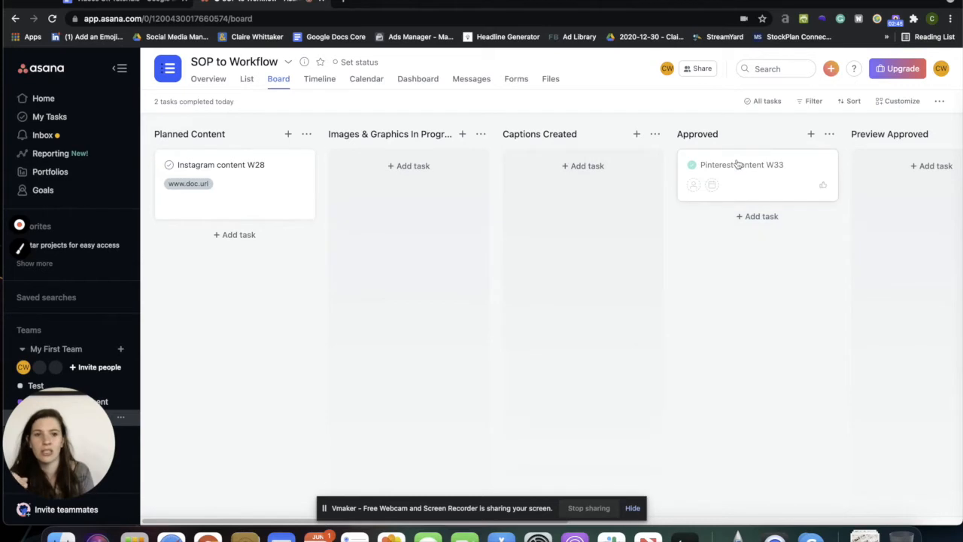
click(693, 167)
drag(748, 173, 563, 172)
- Check the Pinterest content W33 task's details, and move it to the Live column as a completed task
click(604, 183)
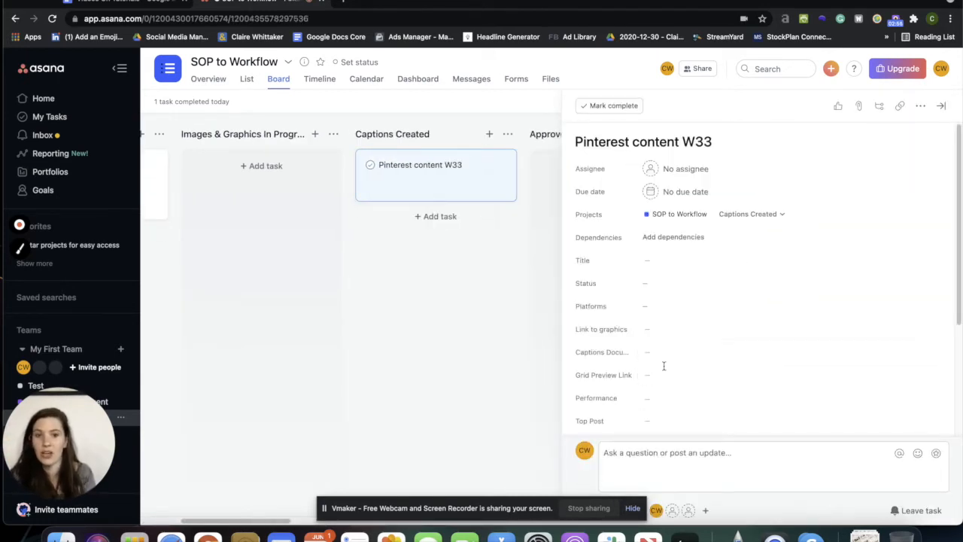
click(522, 323)
drag(482, 194, 781, 171)
click(772, 166)
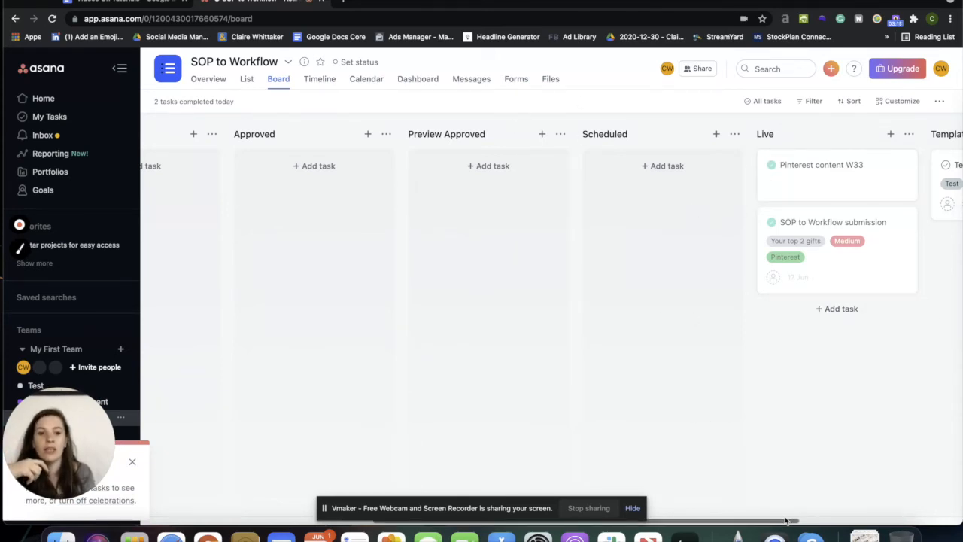
drag(787, 520, 521, 519)
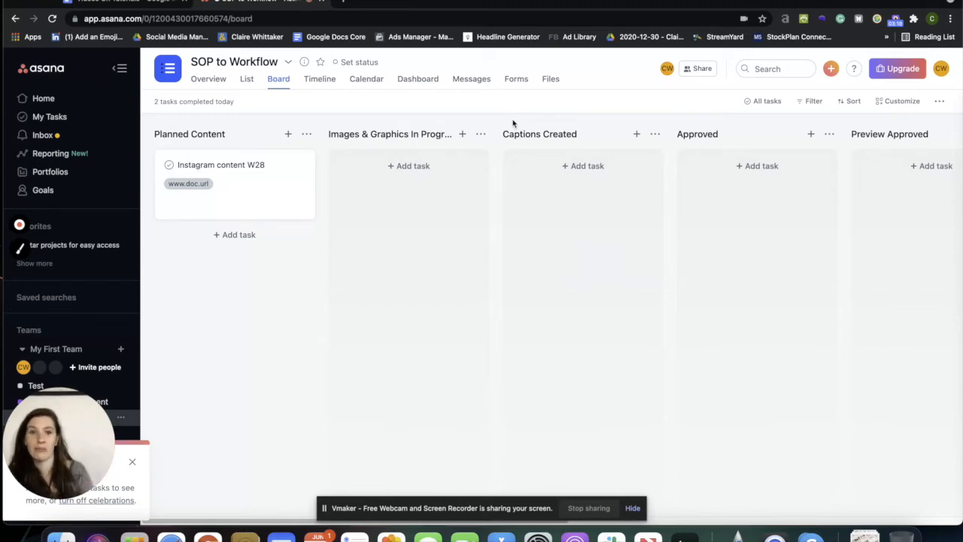
- Open the project's form editor and rename the Title question to "Blog Post for A"
click(516, 80)
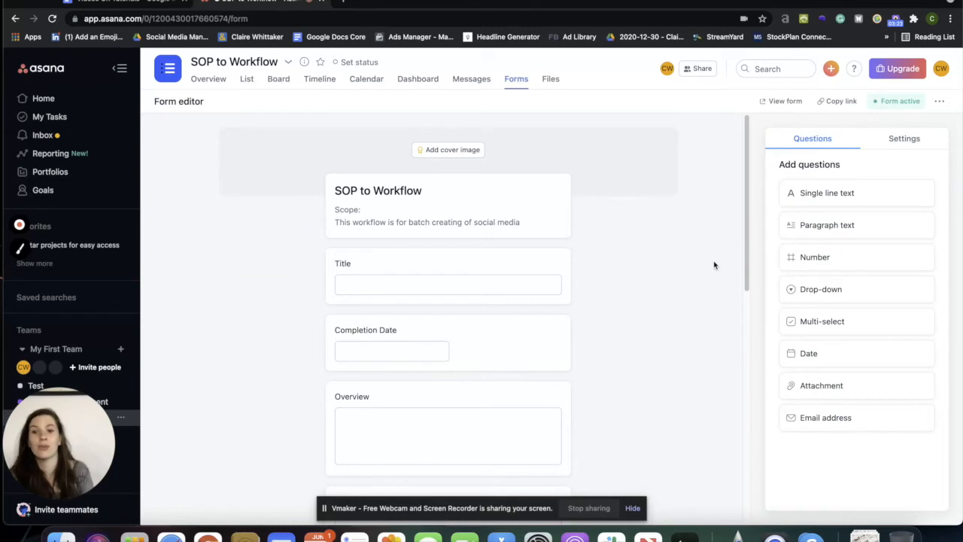
click(501, 288)
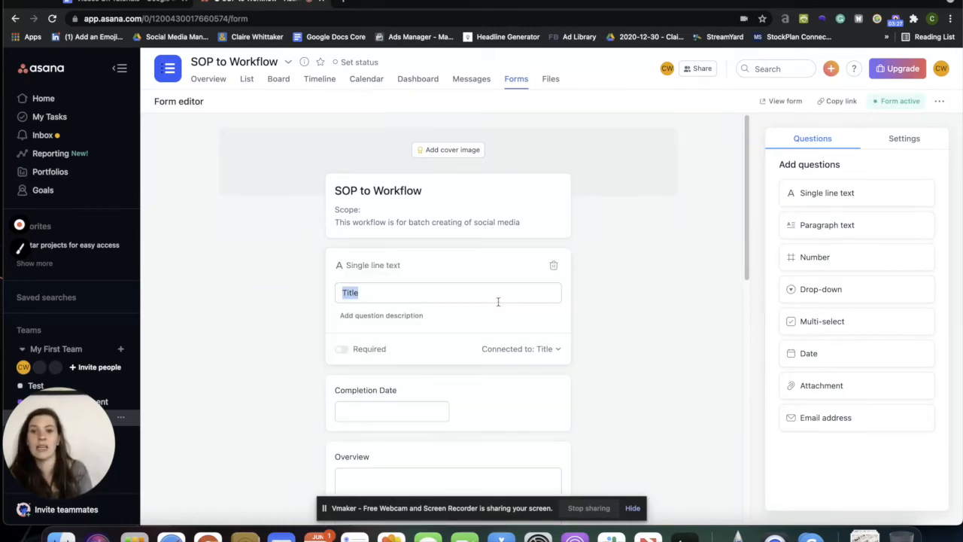
text(Co)
key(BackSpace)
key(BackSpace)
text(B;o)
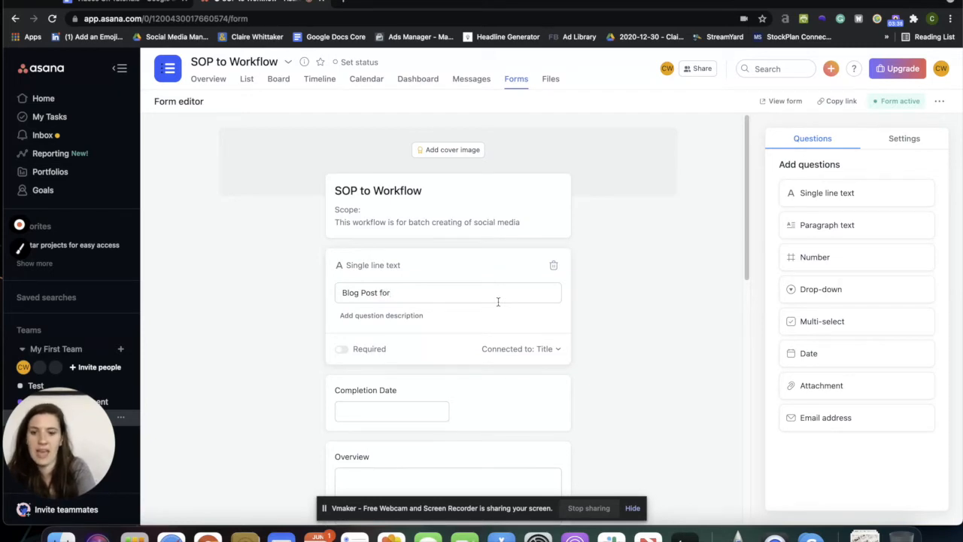
- Look over the form's questions and rename the "Blog Post for A" question to "Title"
click(417, 404)
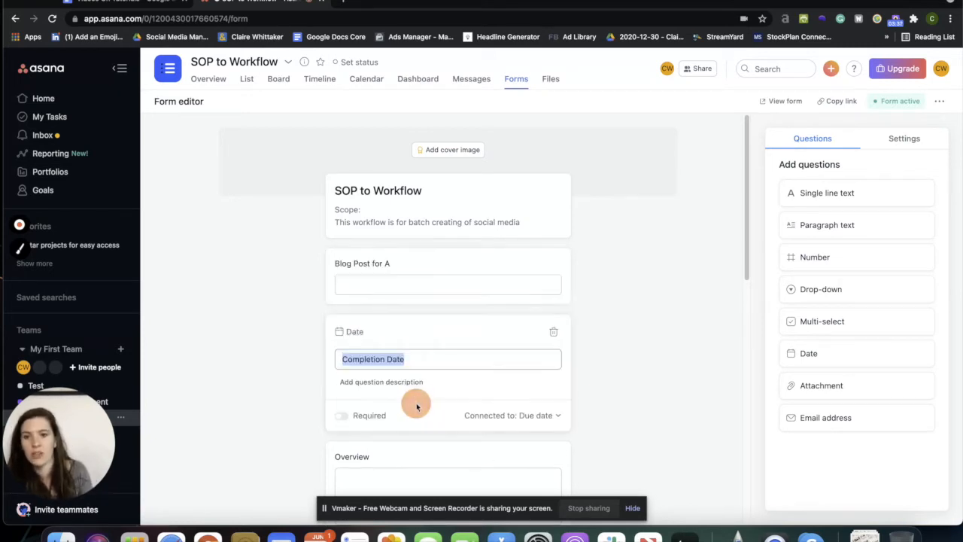
click(709, 435)
scroll(398, 335, down, 3)
scroll(466, 230, up, 3)
click(360, 291)
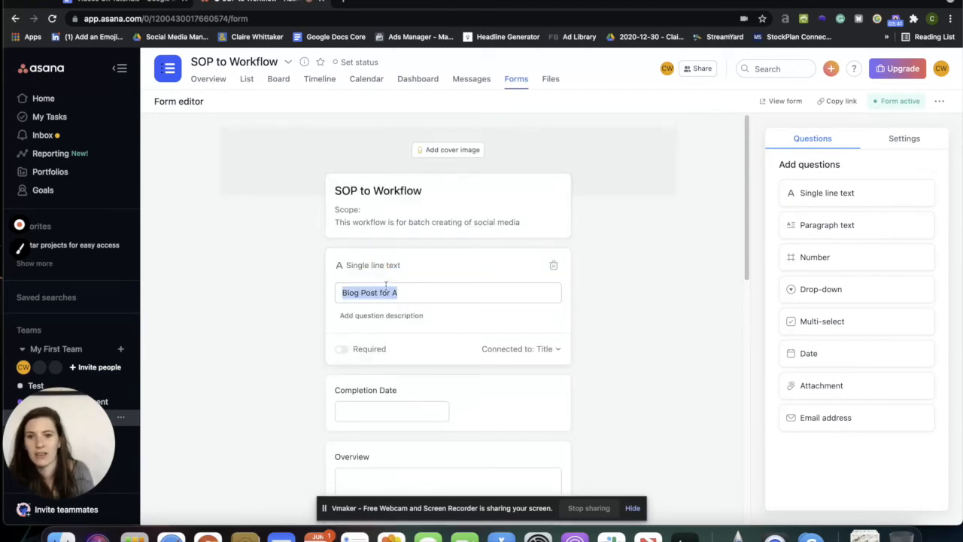
text(Tot)
key(BackSpace)
key(BackSpace)
text(itle)
click(605, 316)
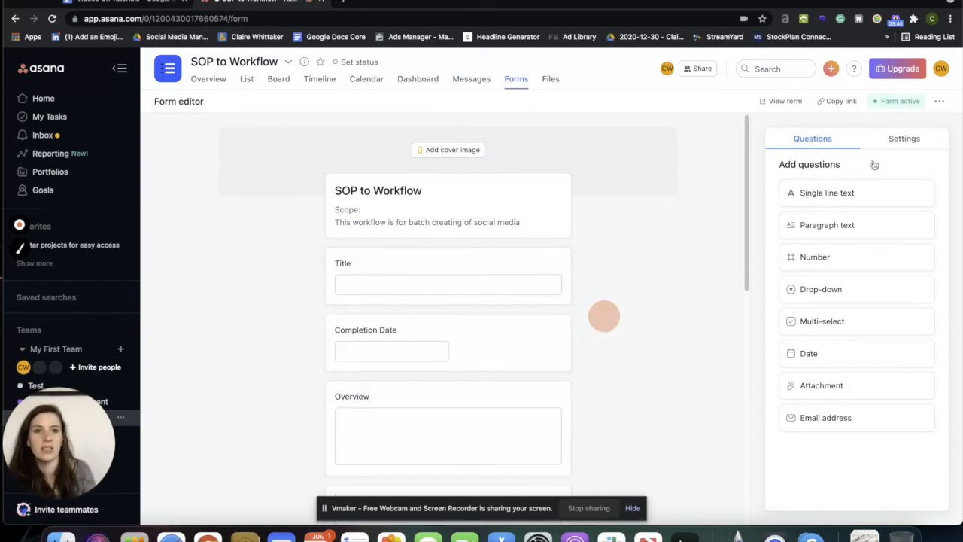
- Copy the form's share link and open it in a new browser tab
click(841, 100)
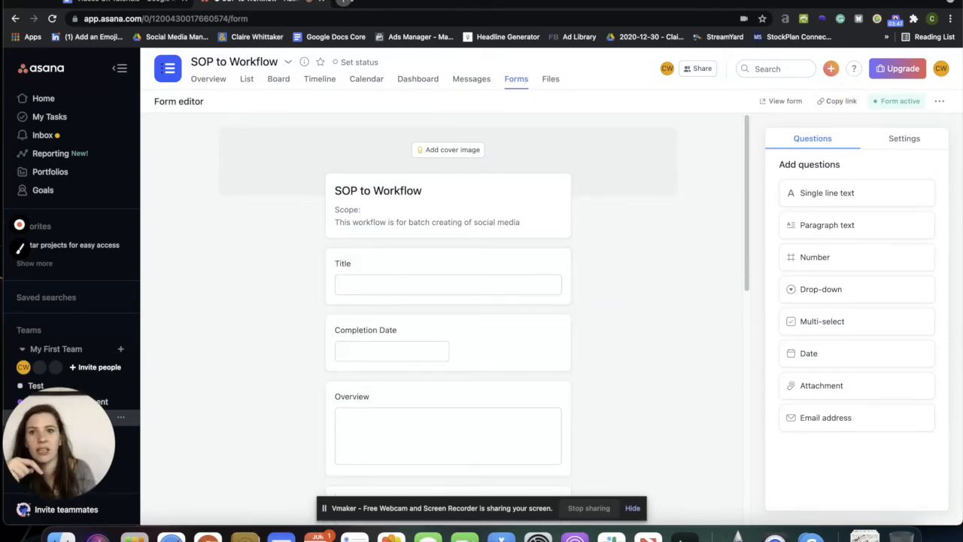
click(359, 2)
key(ctrl+v)
key(Return)
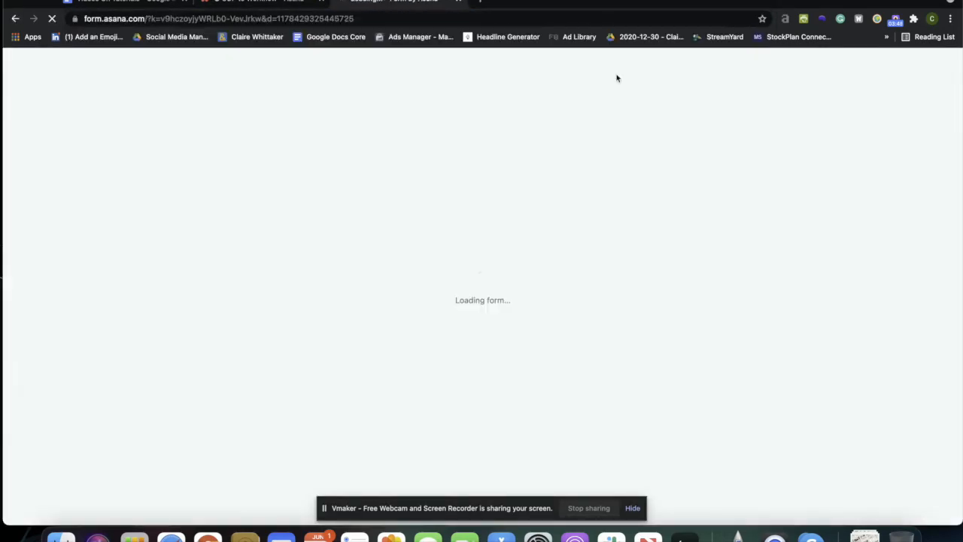
- Fill in the form's Title with "Person 1 Blog" and set the Completion Date to 02/07/2021
click(485, 165)
text(Per)
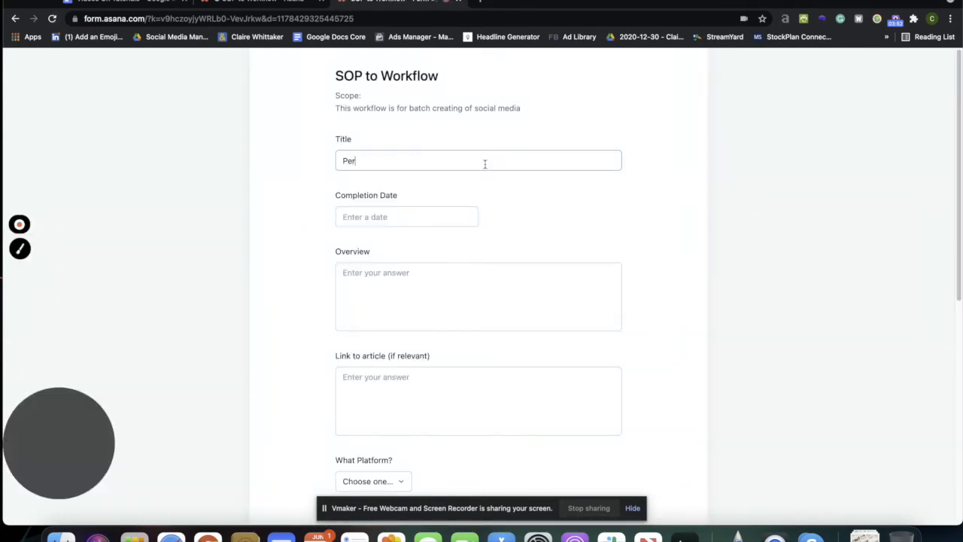
text(son 1 Blog)
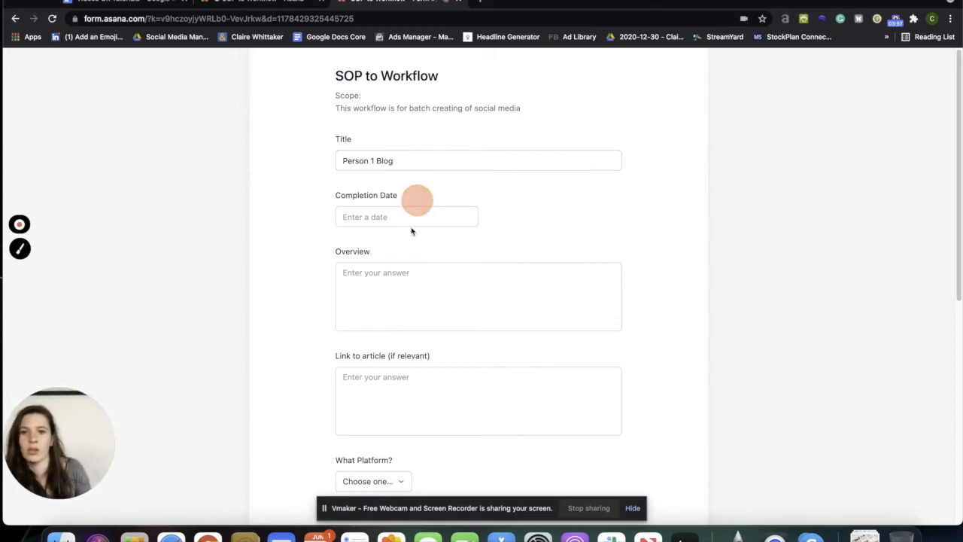
click(414, 216)
click(446, 347)
- Enter the placeholder lines "Ovcewhg", "-dfgjsdgk" and "fdhjkshlfa" as the Overview, leaving the article link empty
click(433, 323)
text(O)
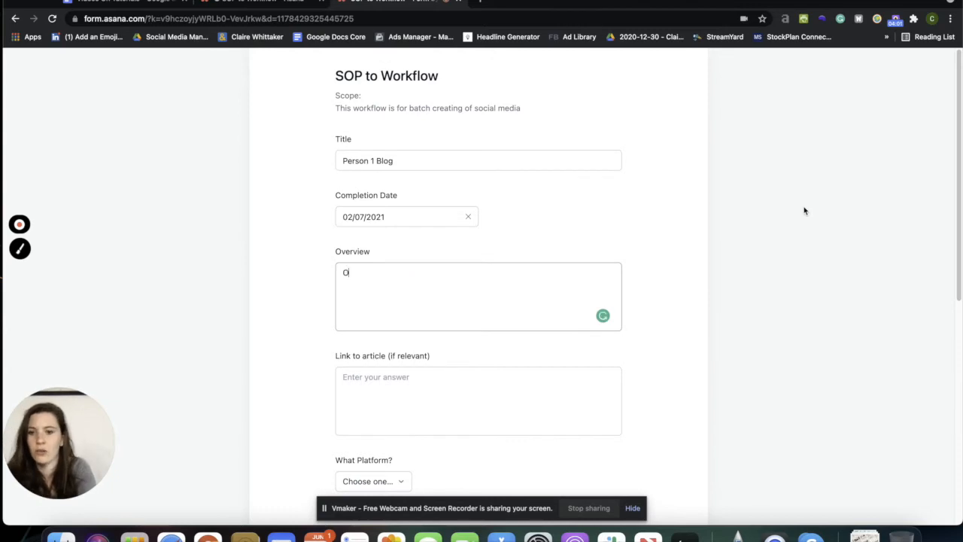
text(vcewhg)
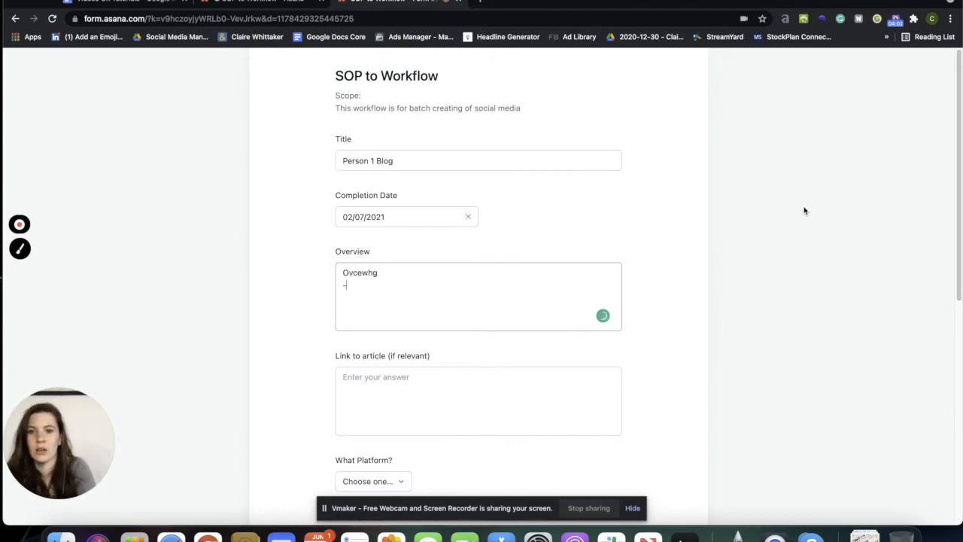
text( -dfgjsdgk fdhjkshlfa)
key(Return)
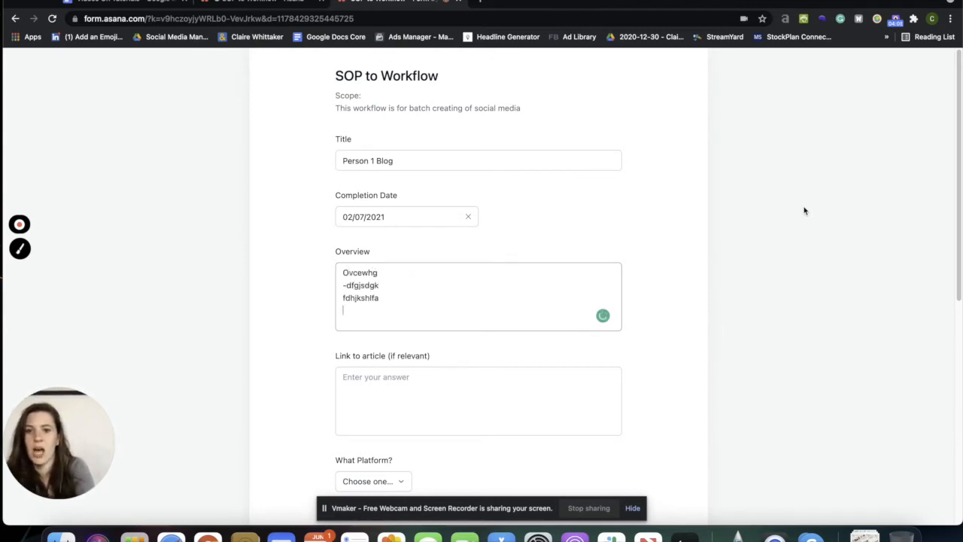
click(443, 384)
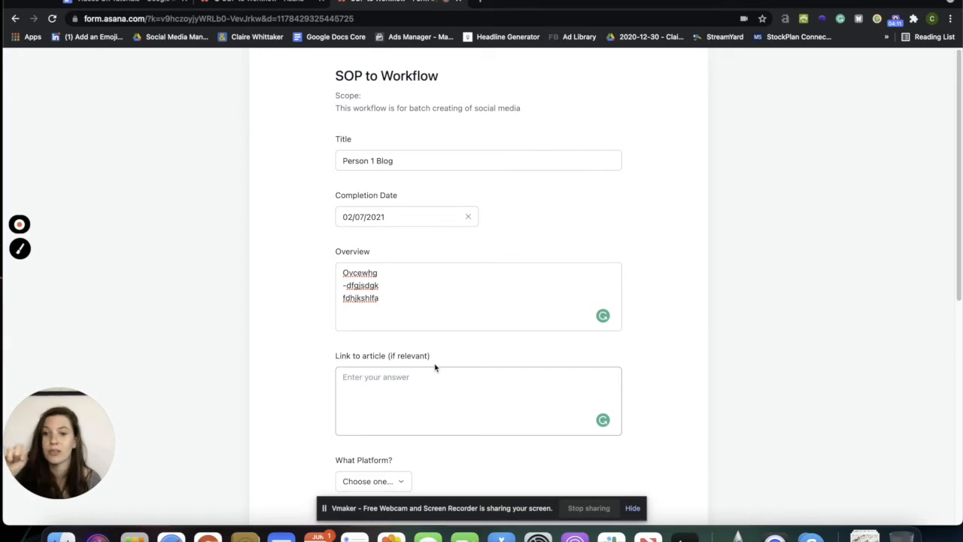
- Set the request's platform to Facebook and its priority to High
scroll(462, 450, down, 3)
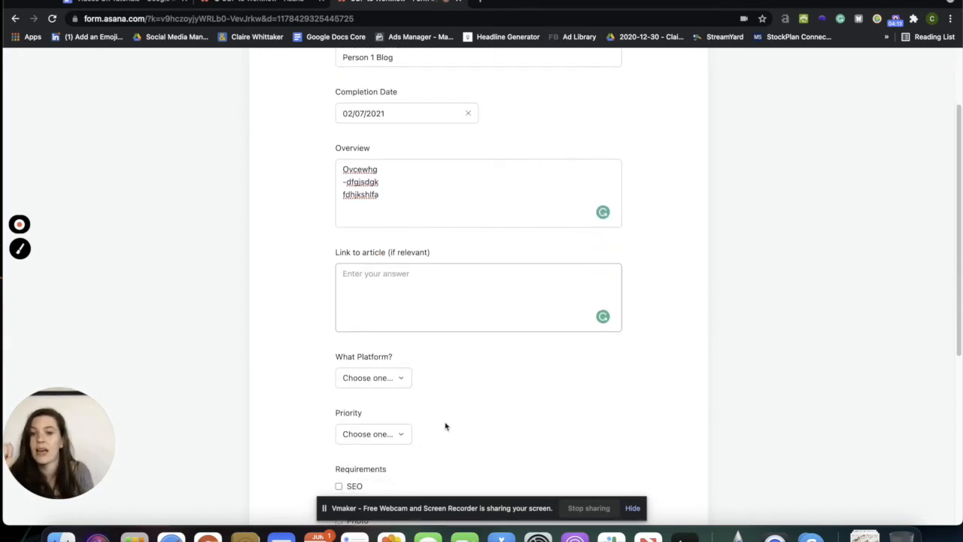
click(388, 379)
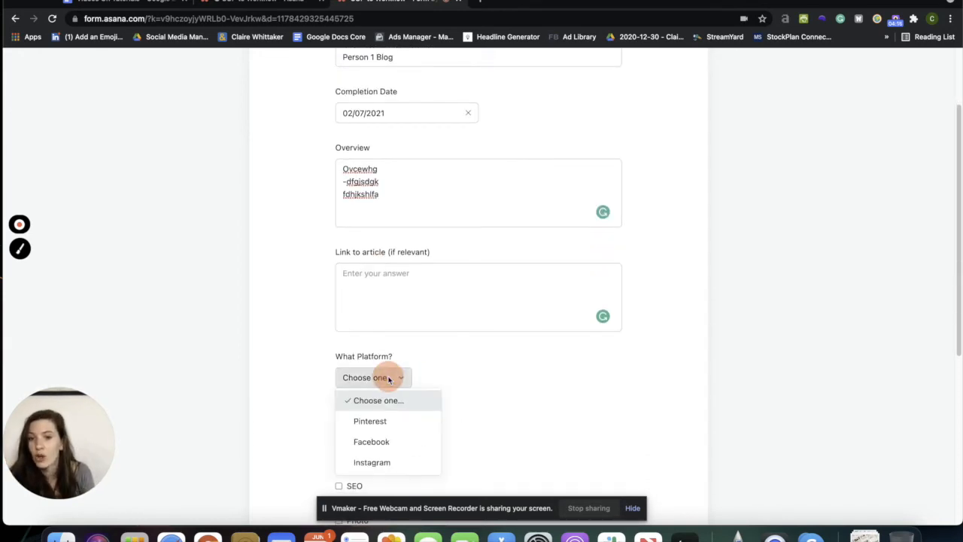
click(384, 444)
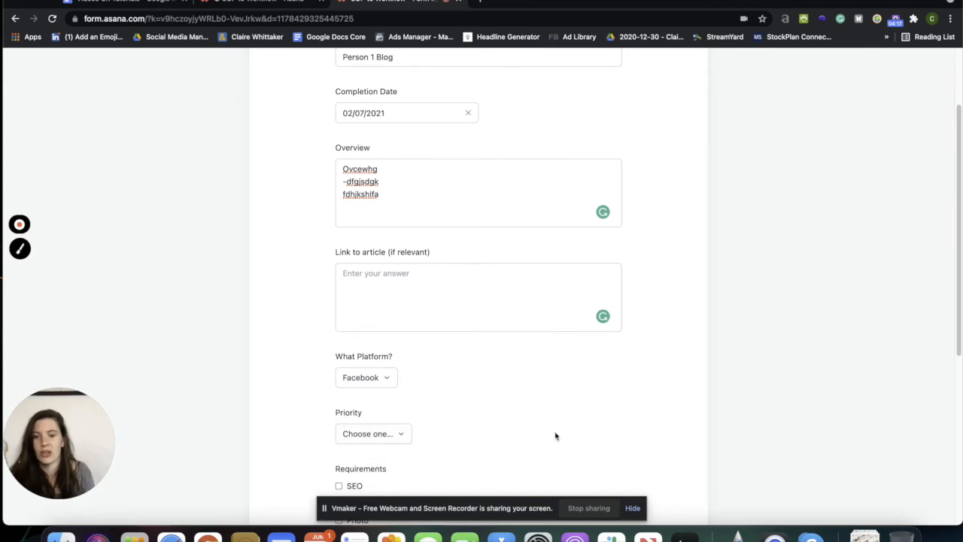
scroll(557, 437, down, 9)
scroll(422, 294, up, 3)
click(382, 220)
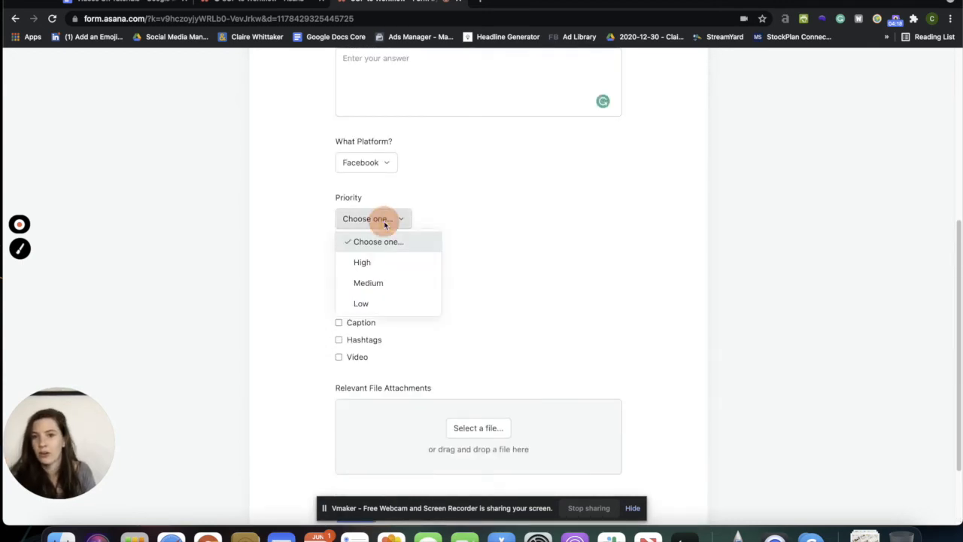
click(391, 270)
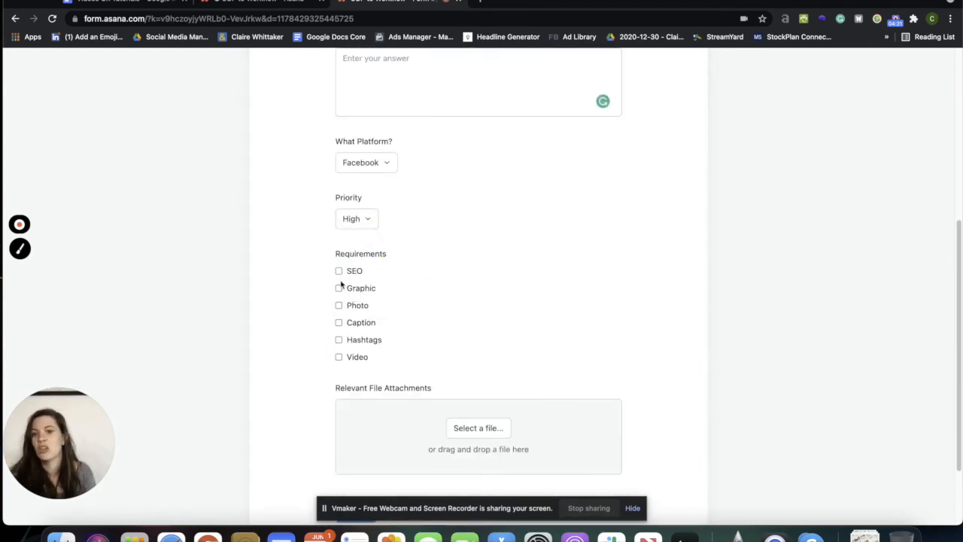
- Select Hashtags, Photo and SEO as the requirements and submit the form
click(340, 341)
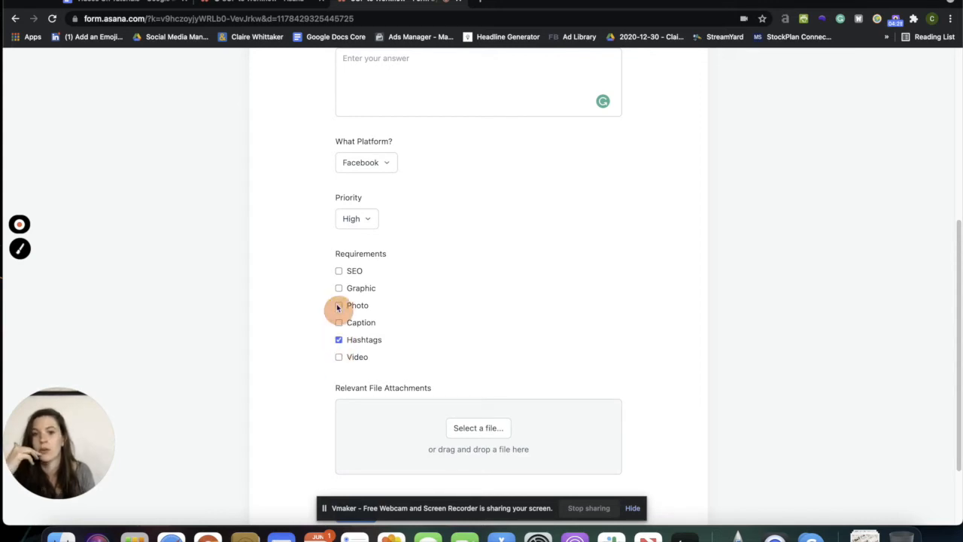
click(340, 305)
click(338, 272)
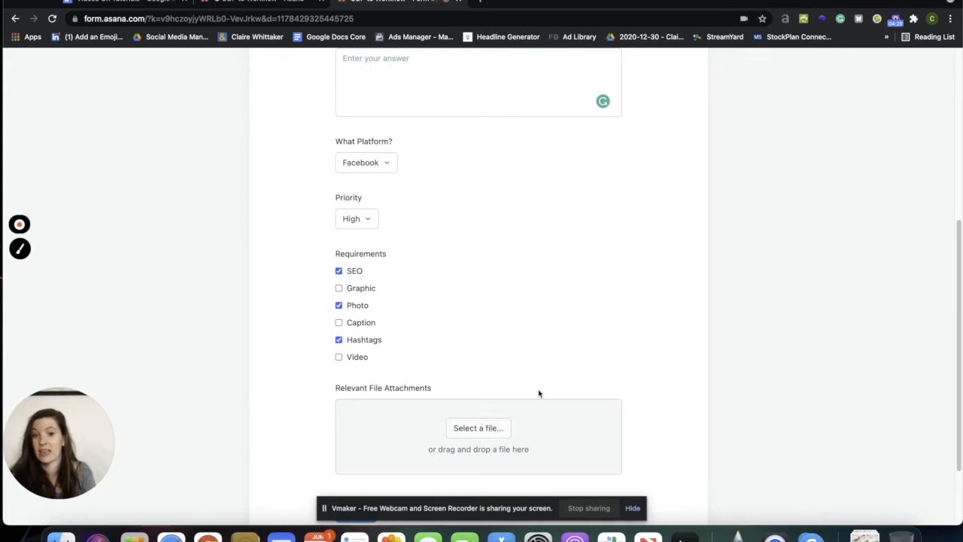
scroll(631, 376, down, 3)
click(360, 416)
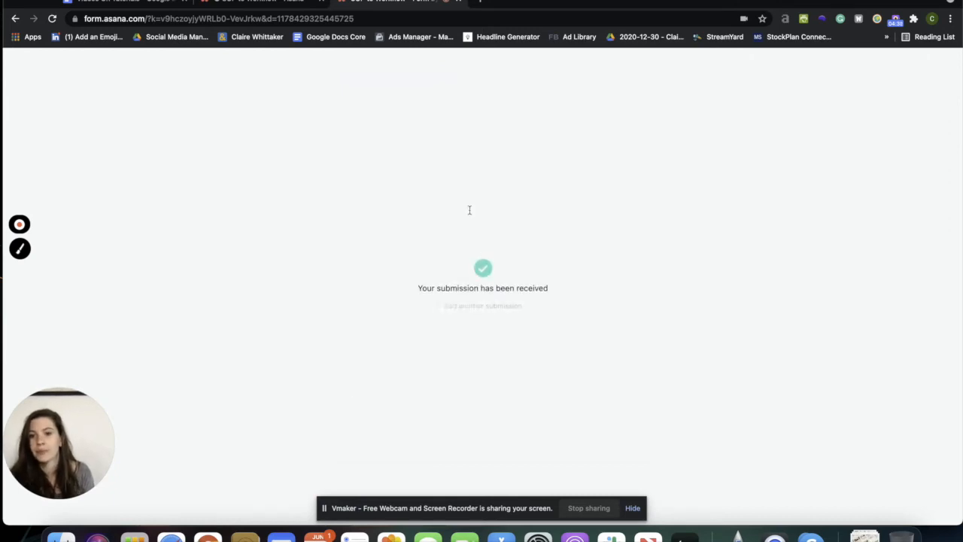
- Return to the project's board and examine the details of the submitted Person 1 Blog task
click(268, 5)
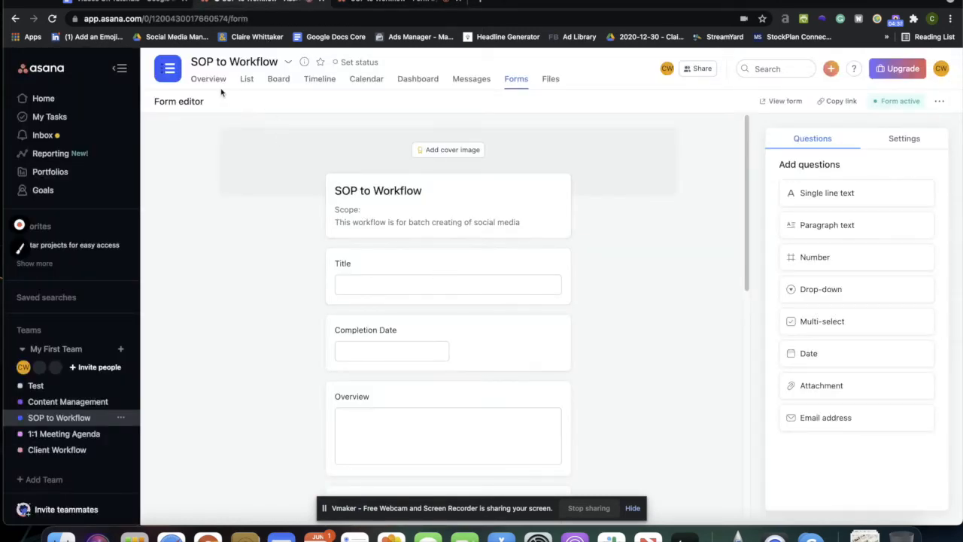
click(276, 80)
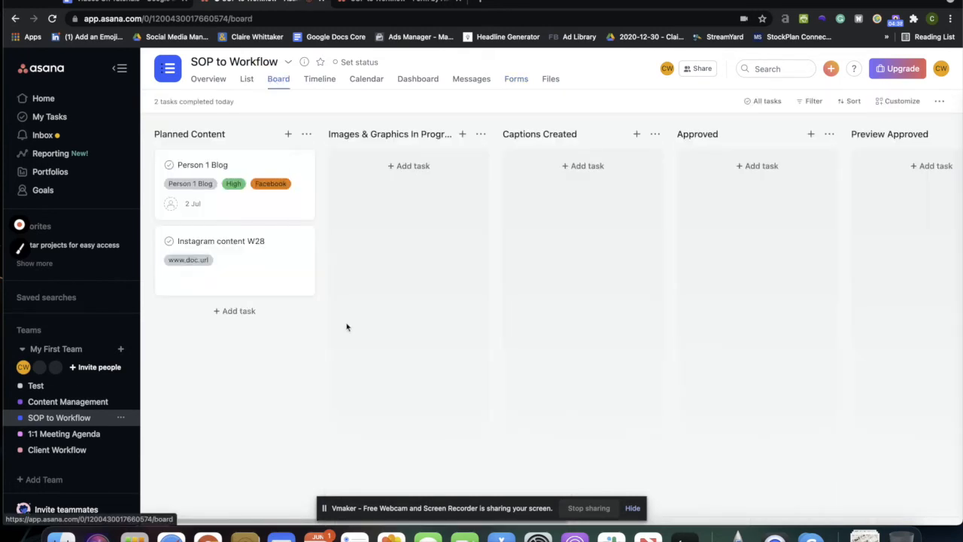
mouse_move(231, 167)
mouse_down()
mouse_move(455, 232)
mouse_move(443, 189)
mouse_move(700, 197)
mouse_move(846, 218)
mouse_move(406, 218)
mouse_move(128, 204)
mouse_move(226, 176)
mouse_move(236, 163)
mouse_up()
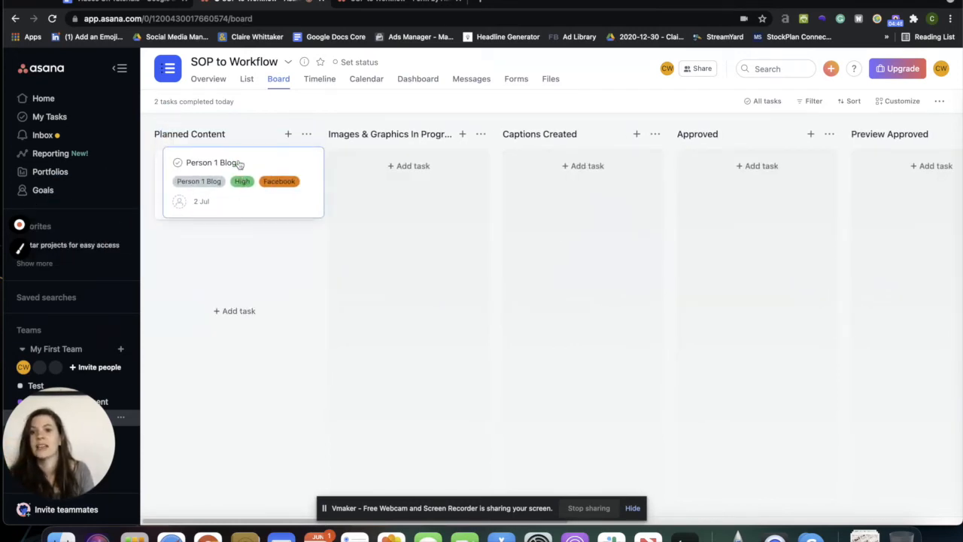
click(272, 205)
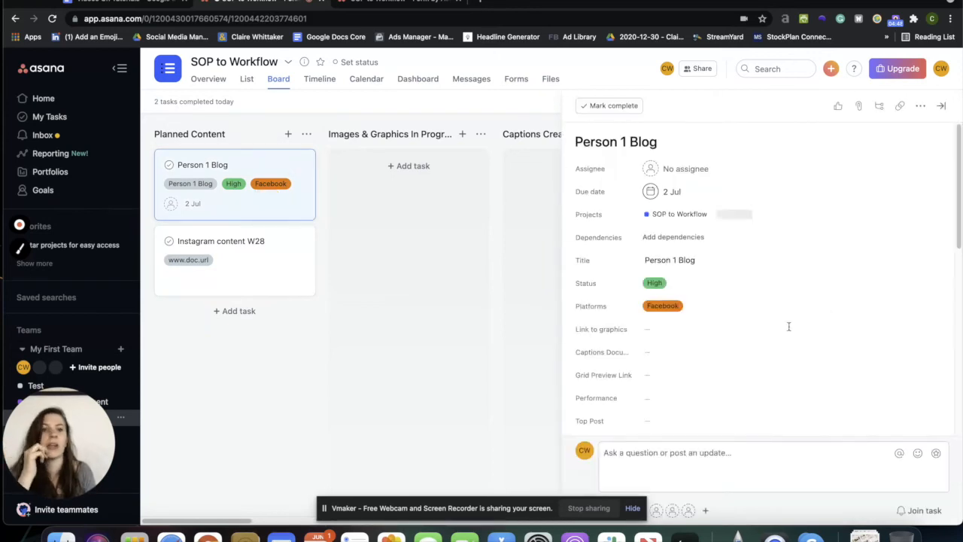
scroll(724, 329, down, 5)
scroll(740, 336, up, 5)
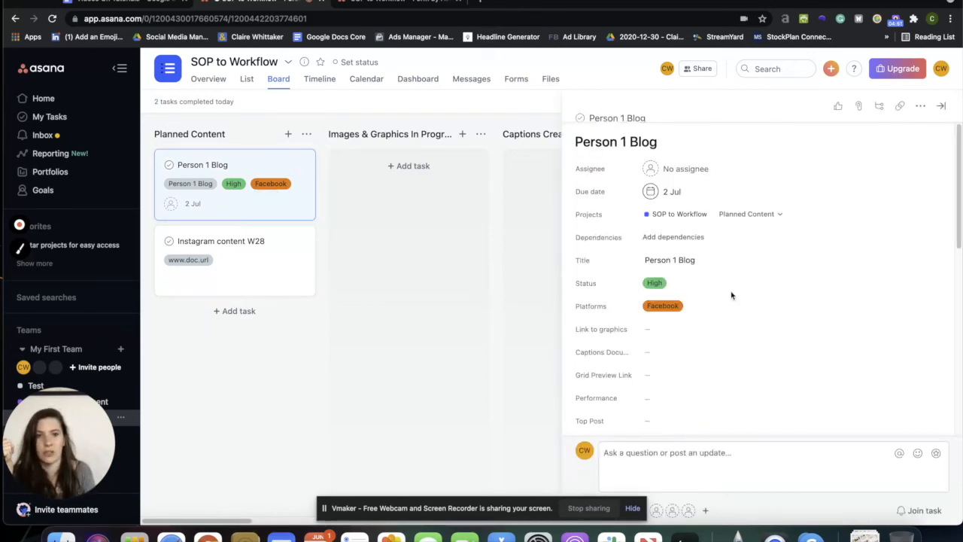
scroll(740, 336, down, 5)
scroll(727, 264, up, 5)
click(520, 305)
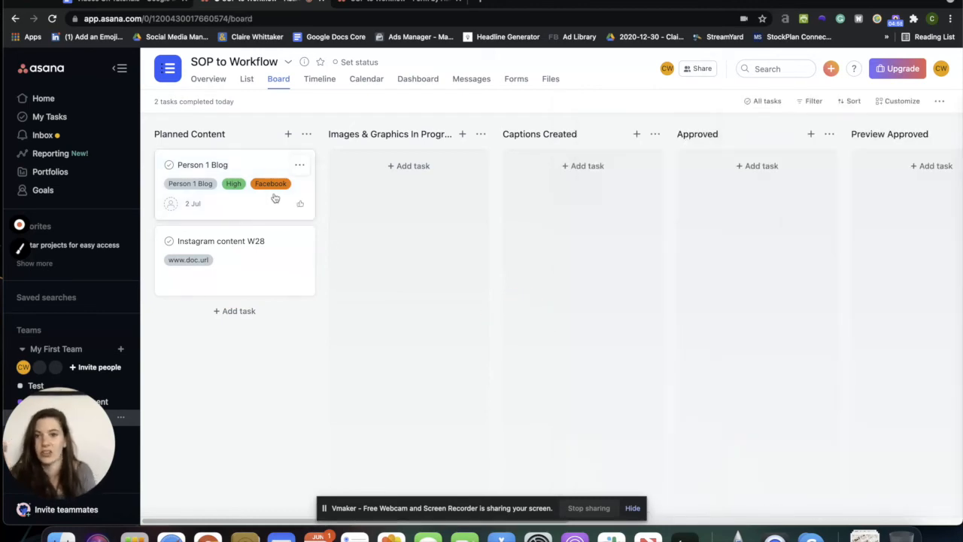
drag(279, 198, 251, 191)
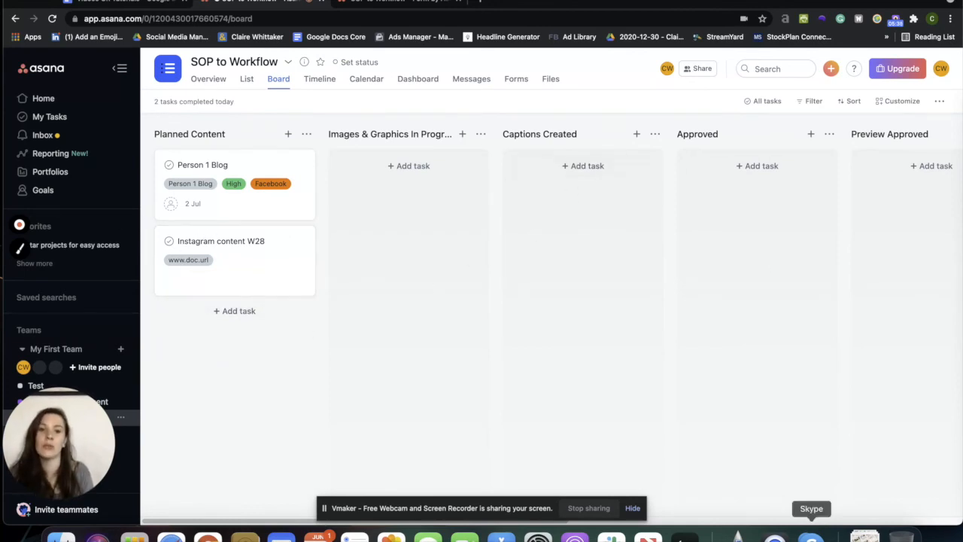
- Look through the board's last columns and open a blank form for another submission
drag(488, 508, 742, 2)
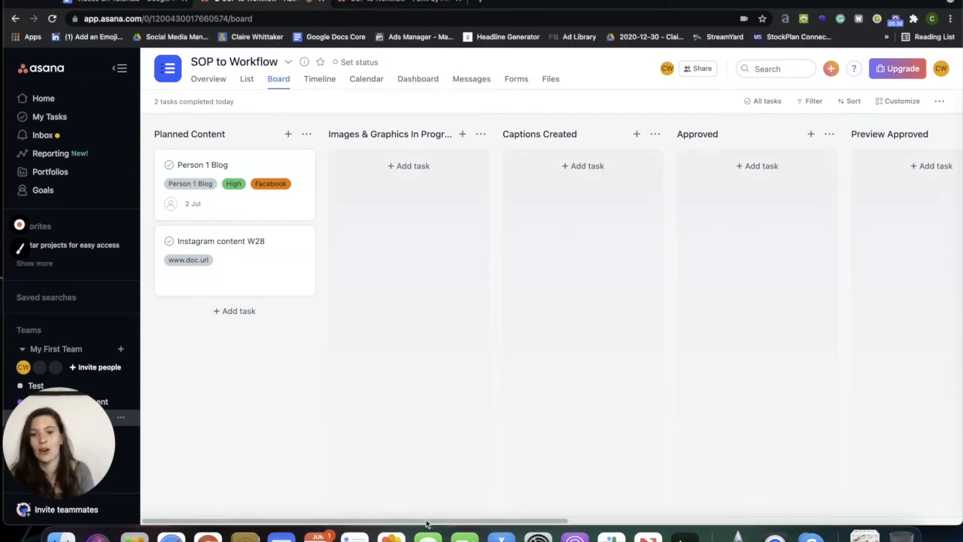
drag(556, 521, 872, 540)
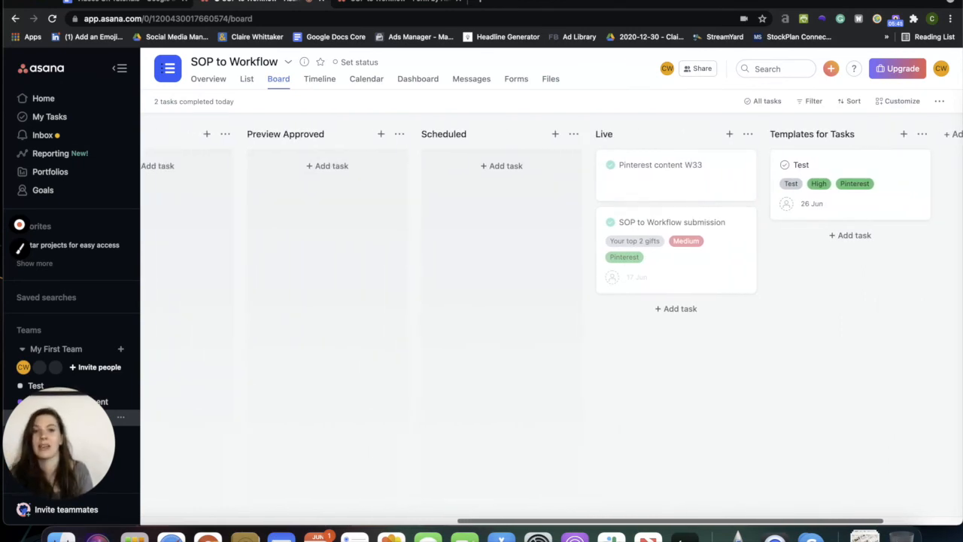
click(413, 5)
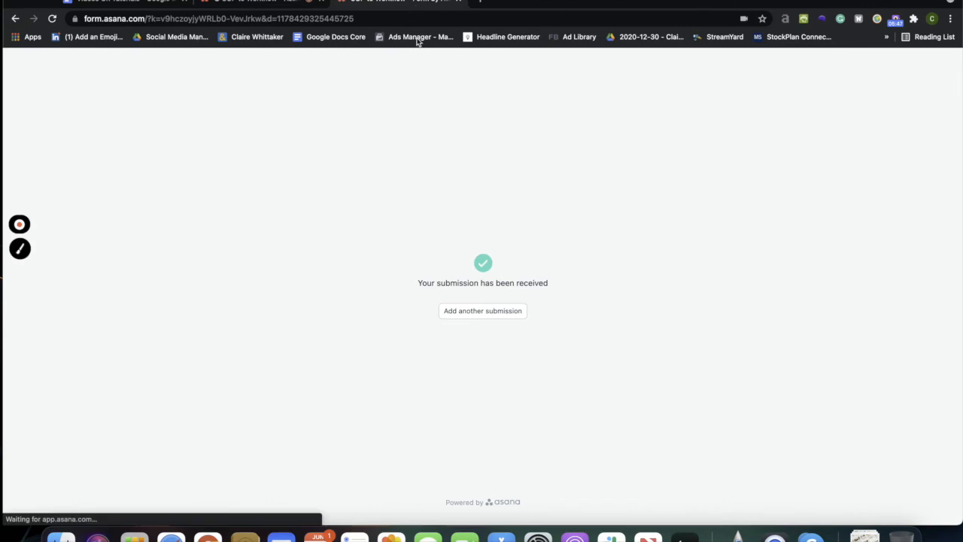
click(496, 311)
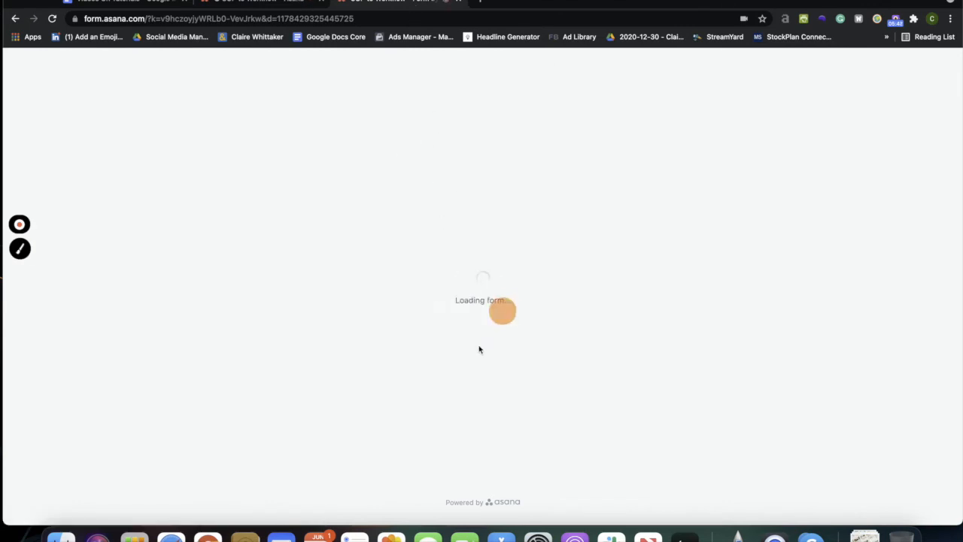
- Return to the project board and show its Planned Content column
click(278, 5)
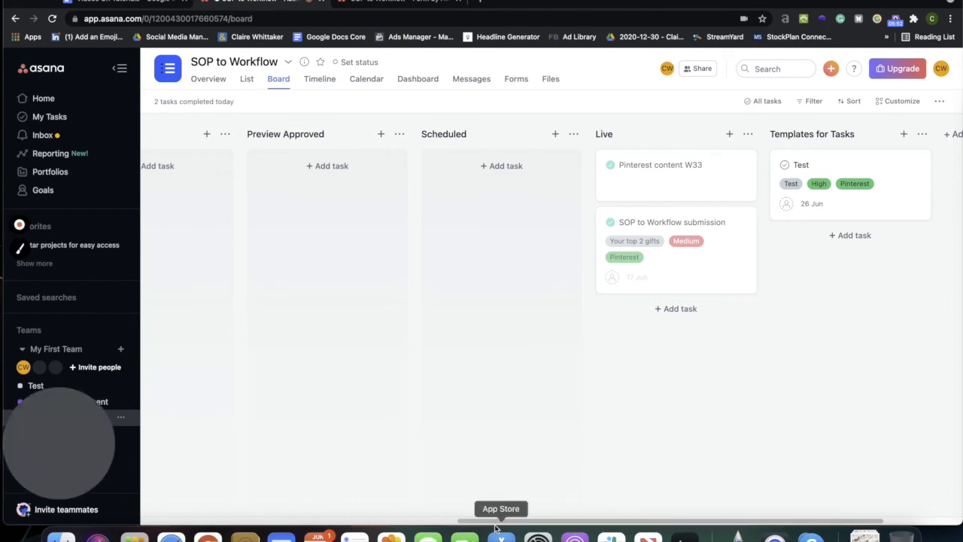
drag(493, 520, 304, 508)
scroll(304, 508, left, 5)
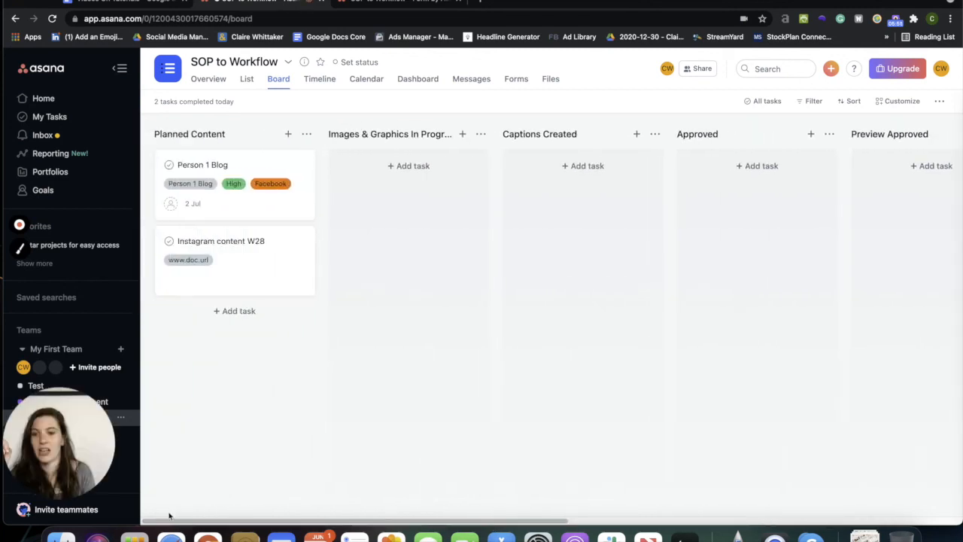